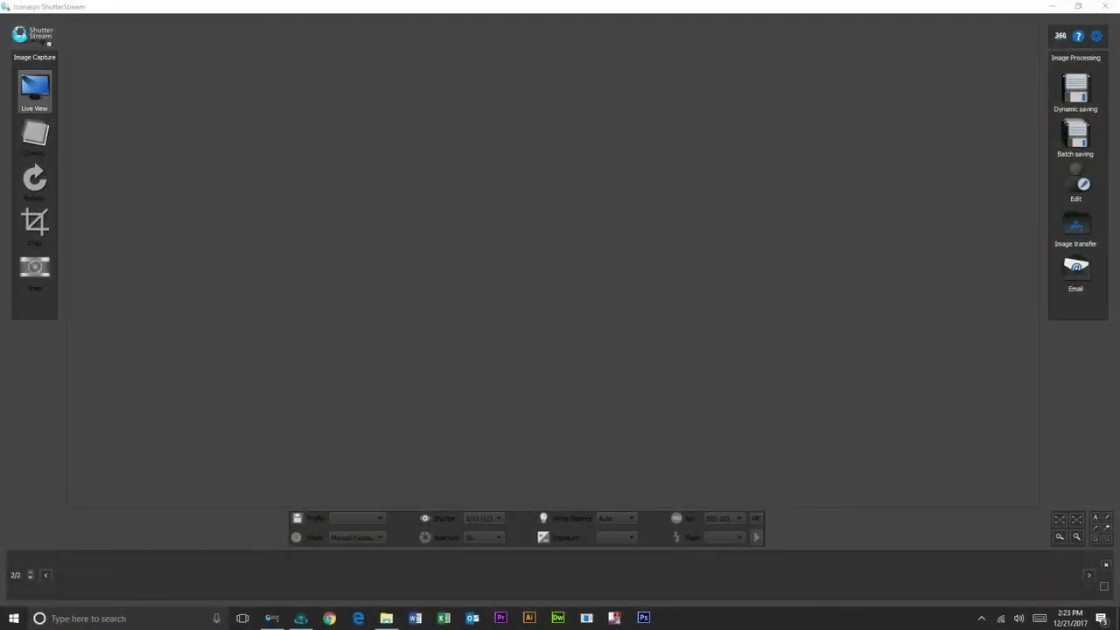
# Step: Start the camera's live feed and rotate it 90° so the Four Graces bottle stands upright
pyautogui.click(35, 87)
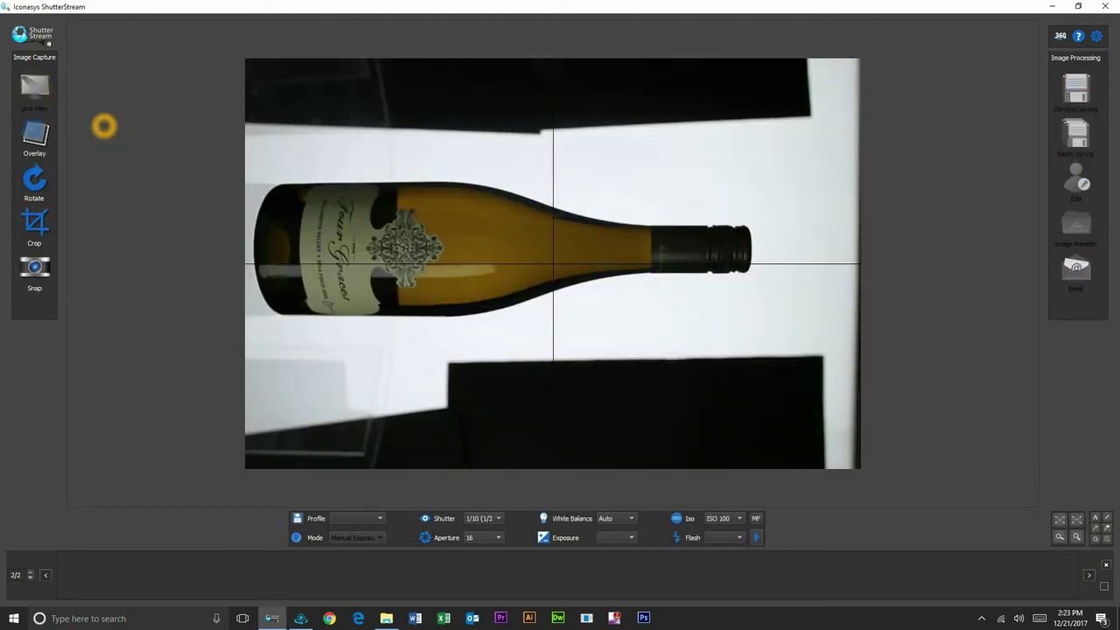
pyautogui.click(34, 184)
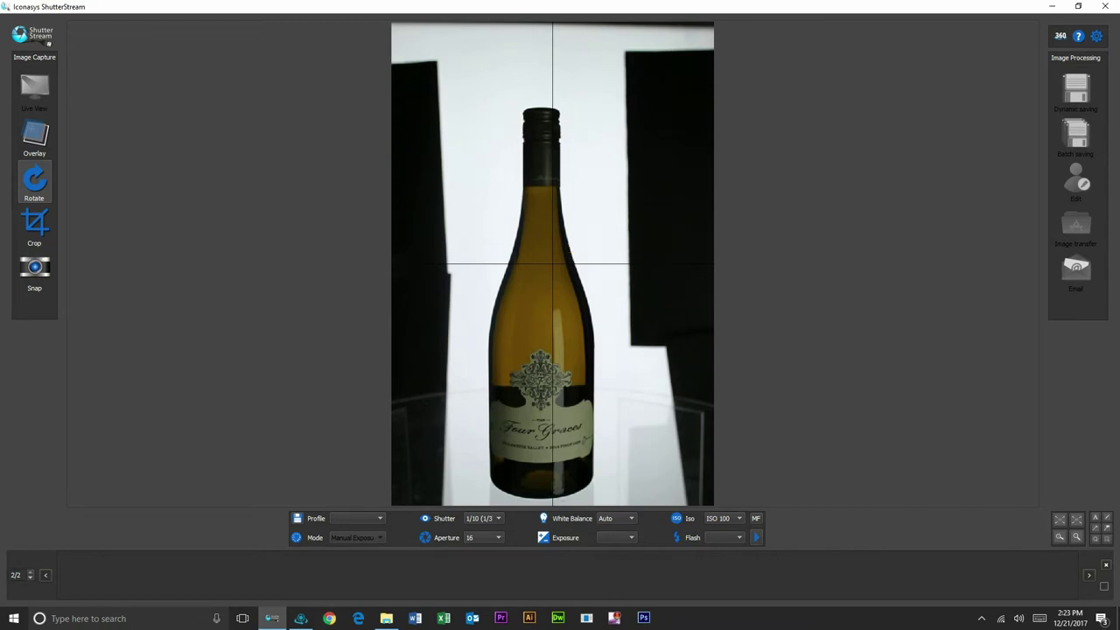
pyautogui.click(483, 518)
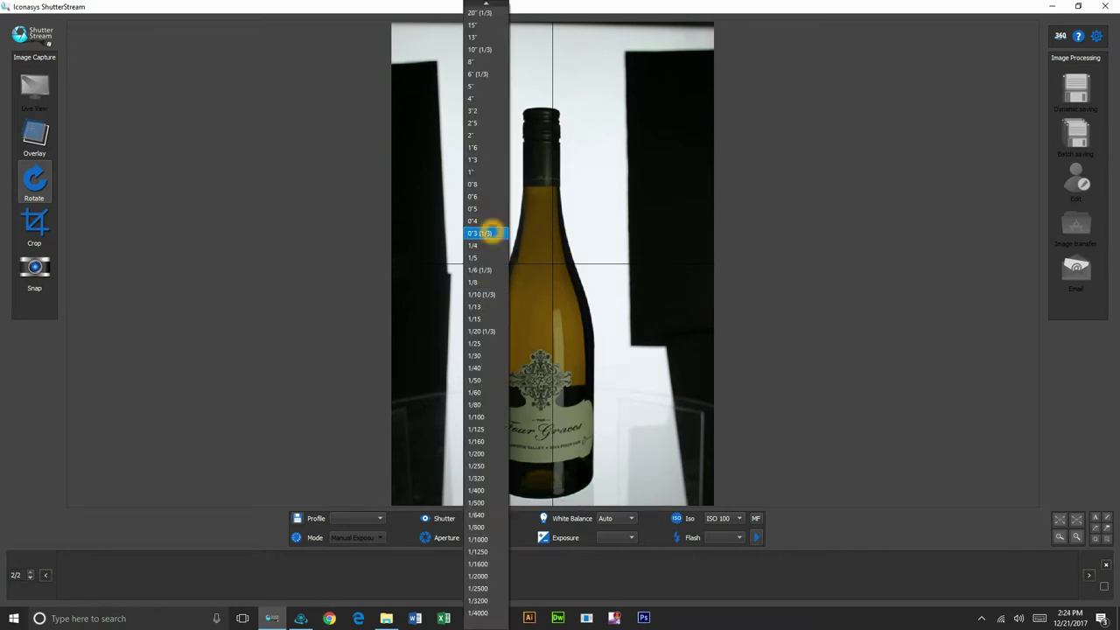
# Step: Try shutter speeds 0"3 and 0"8, settle on 1/4, enable Crop and snap a photo
pyautogui.click(487, 232)
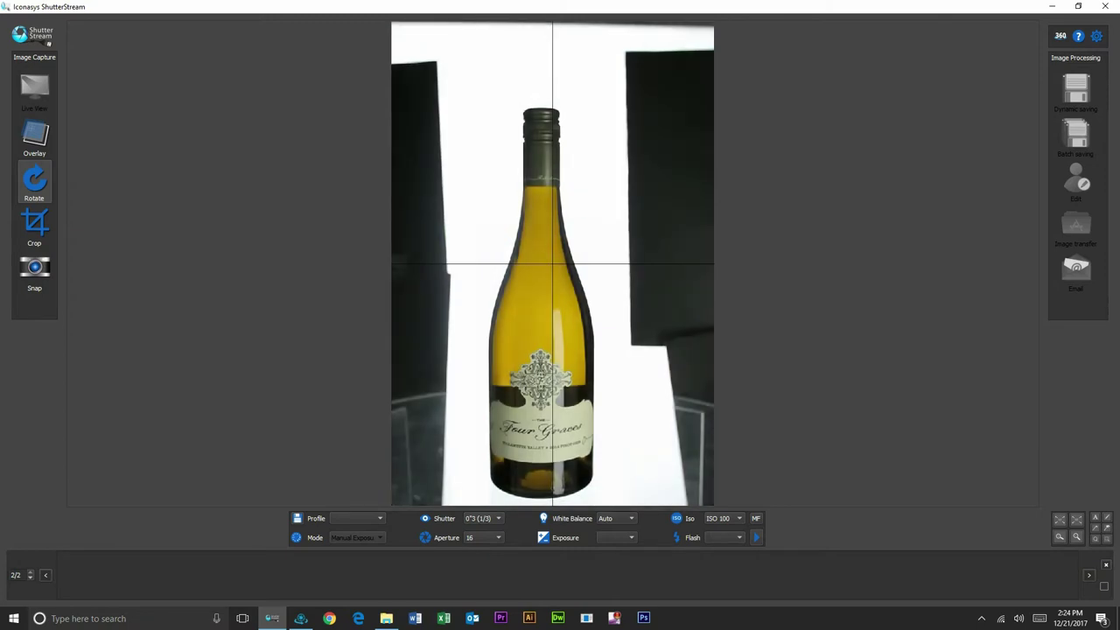
pyautogui.click(483, 518)
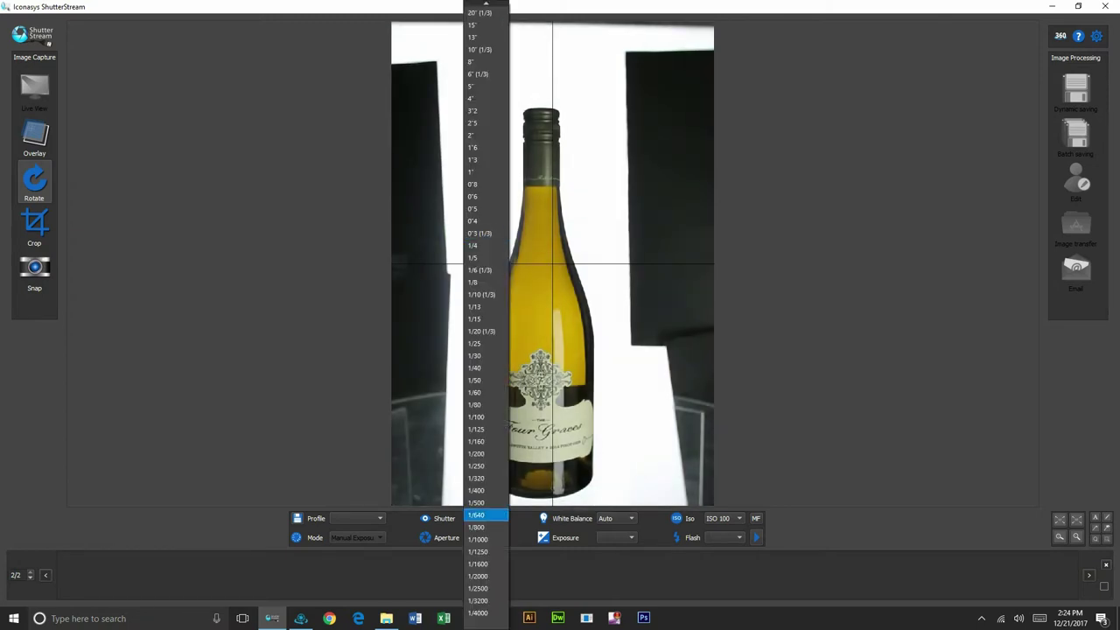
pyautogui.click(472, 186)
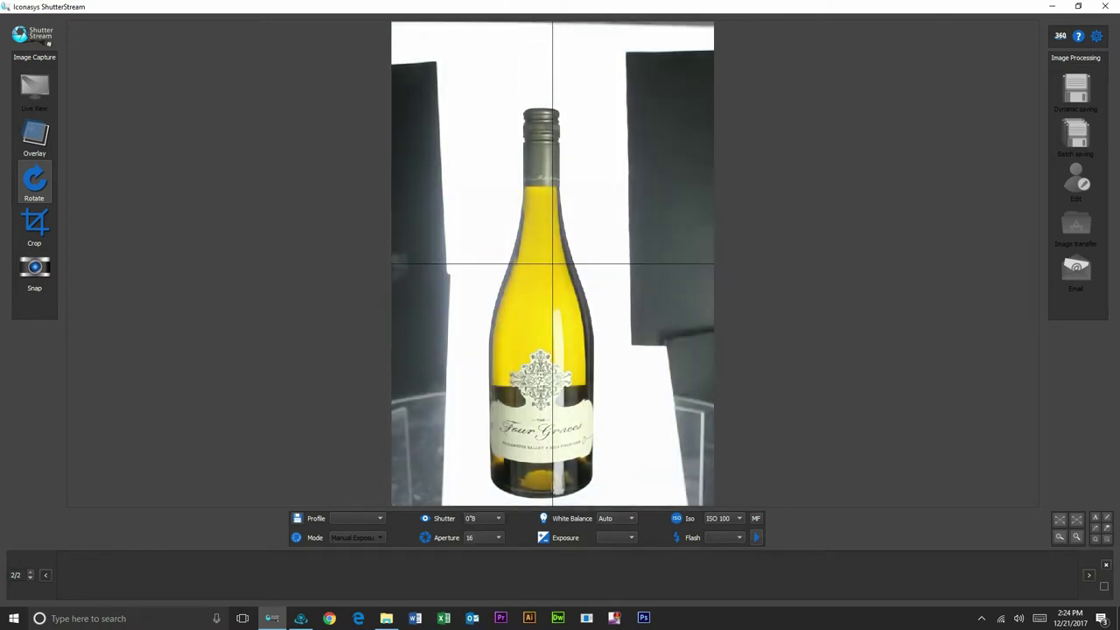
pyautogui.click(487, 518)
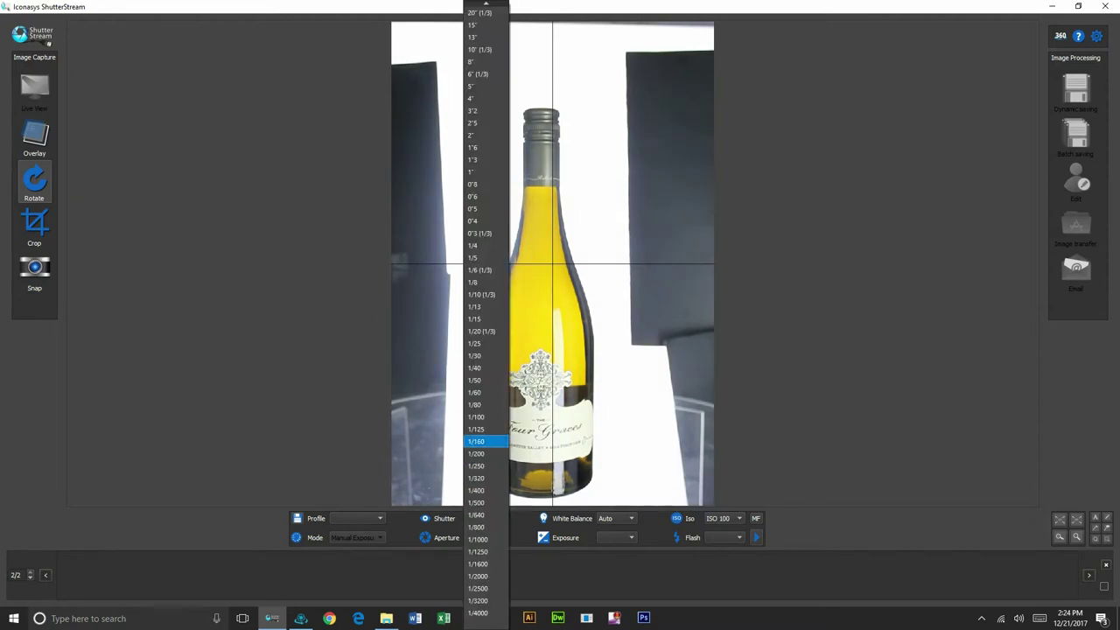
pyautogui.click(480, 233)
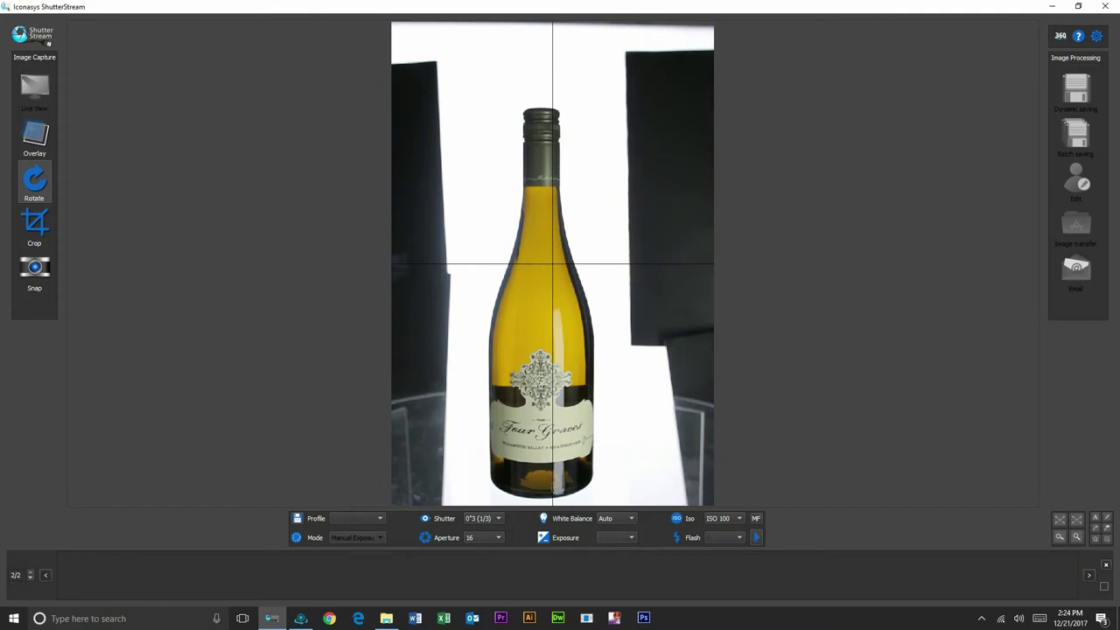
pyautogui.click(498, 518)
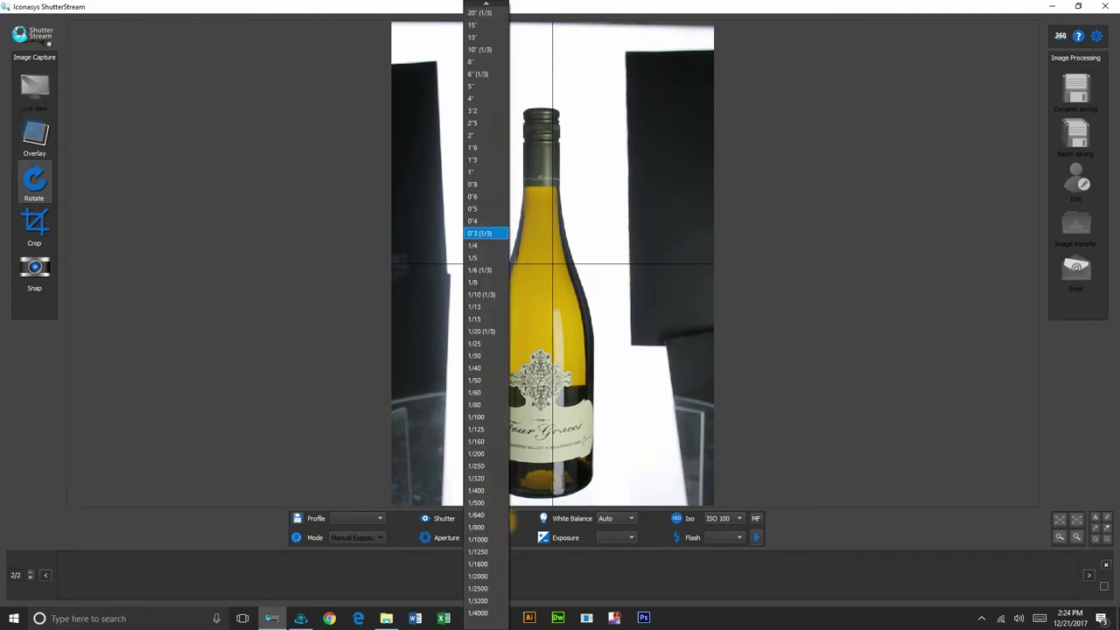
pyautogui.click(485, 248)
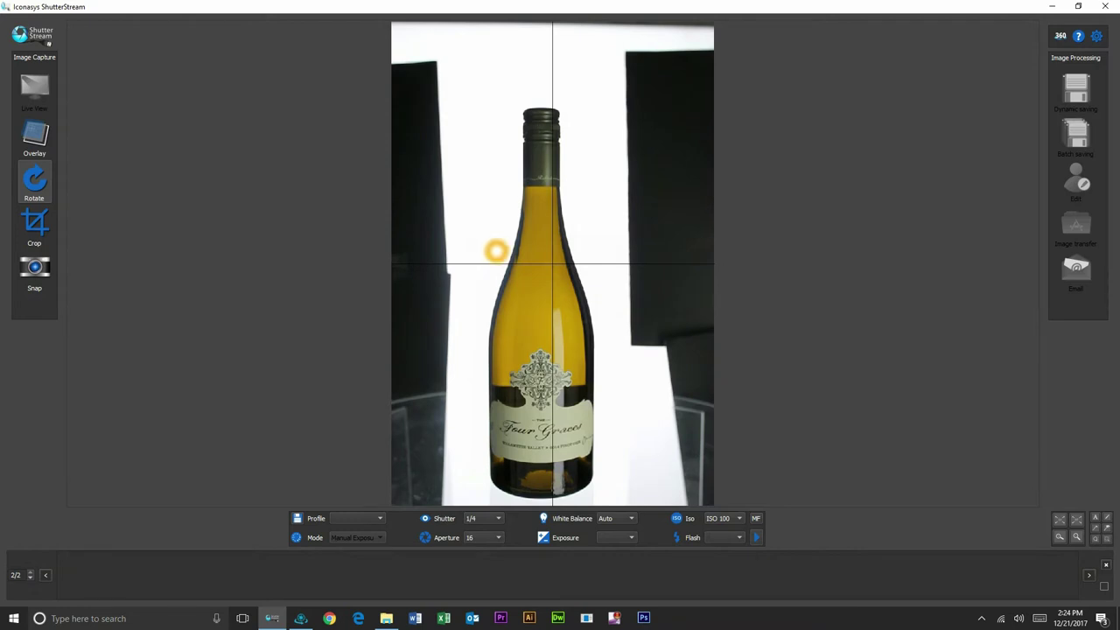
pyautogui.click(42, 218)
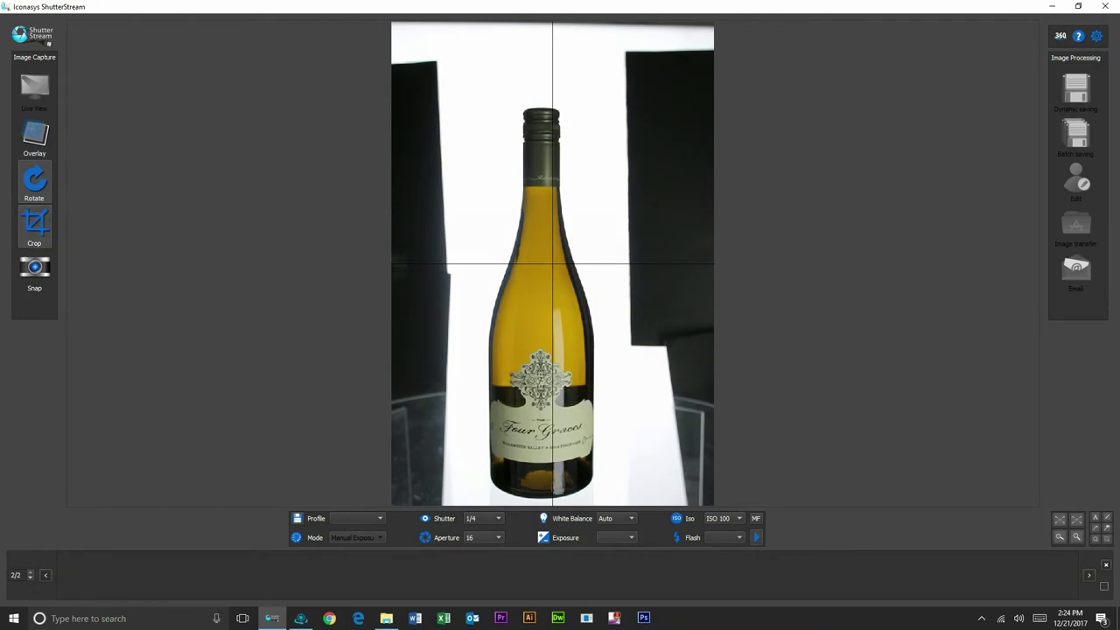
pyautogui.click(476, 91)
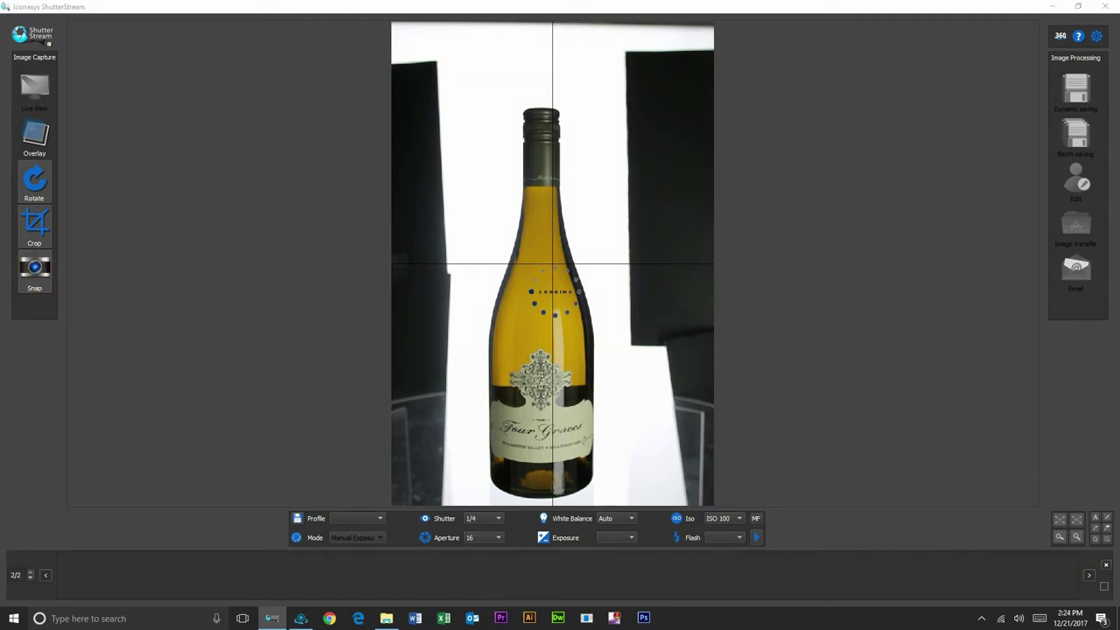
# Step: Let the snapped bottle photo load into the film strip, then return to Live View
pyautogui.click(117, 370)
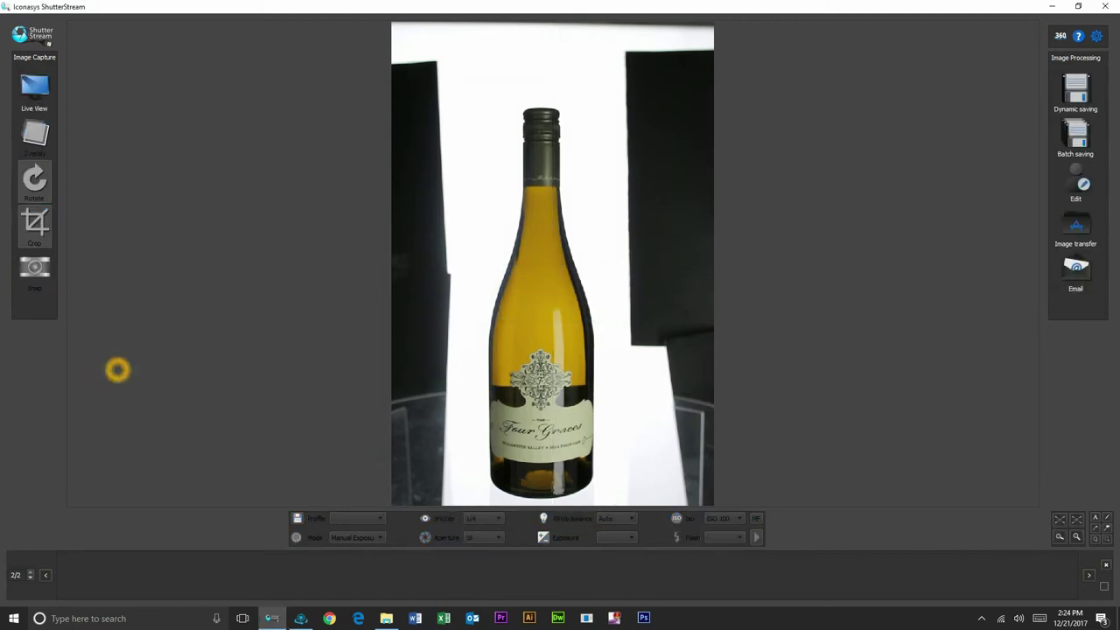
pyautogui.click(484, 342)
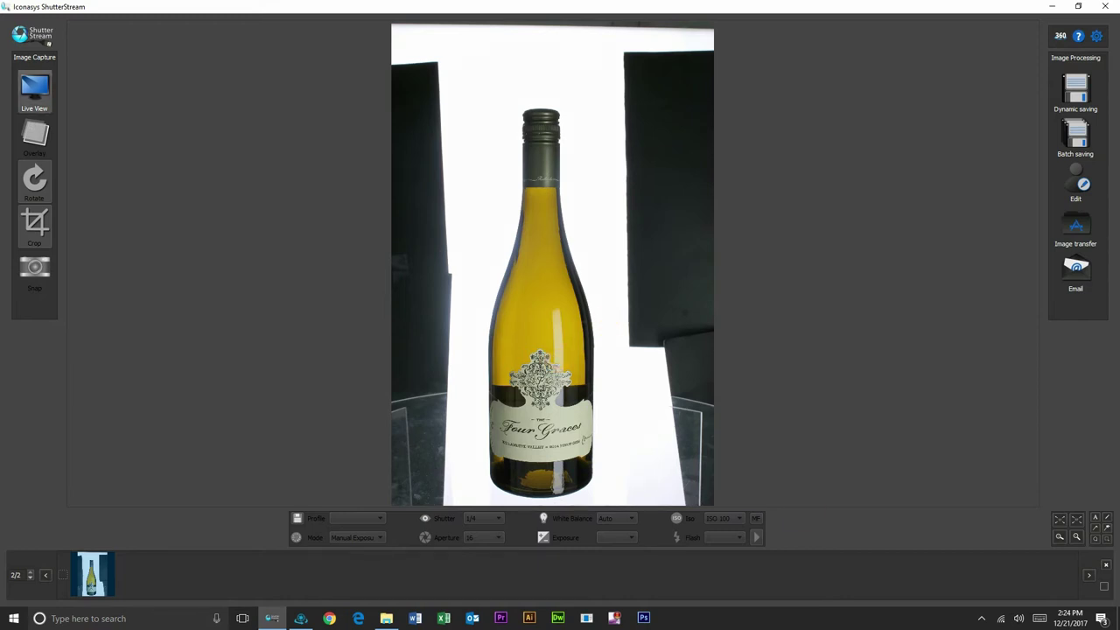
pyautogui.click(35, 88)
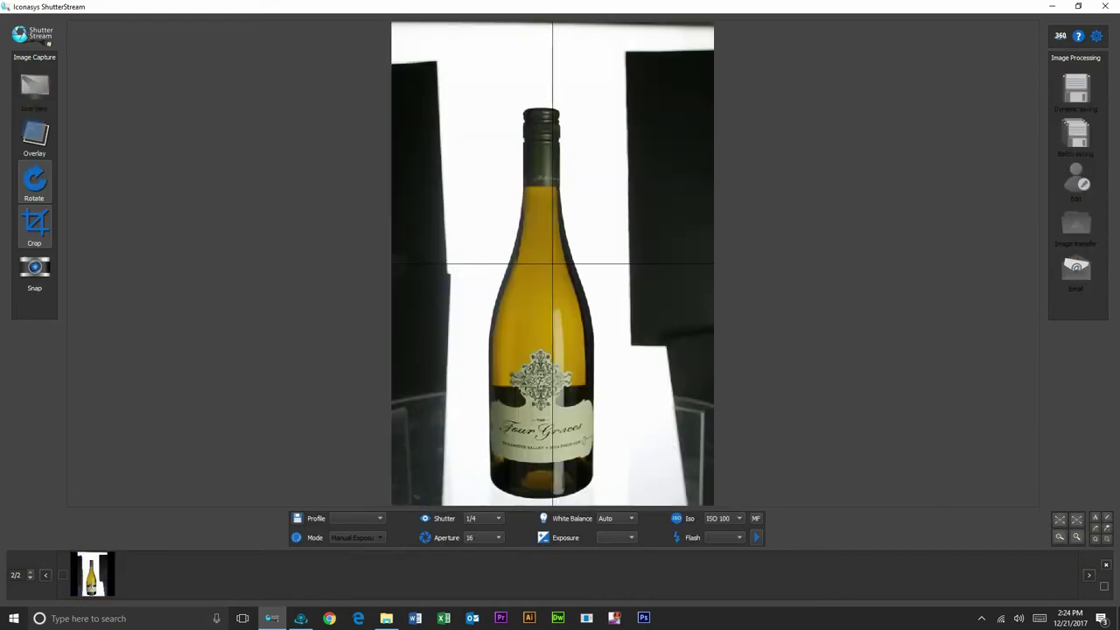
# Step: In MF mode, zoom onto the label crest, focus with Drive lens >> and <<, then zoom out
pyautogui.click(757, 518)
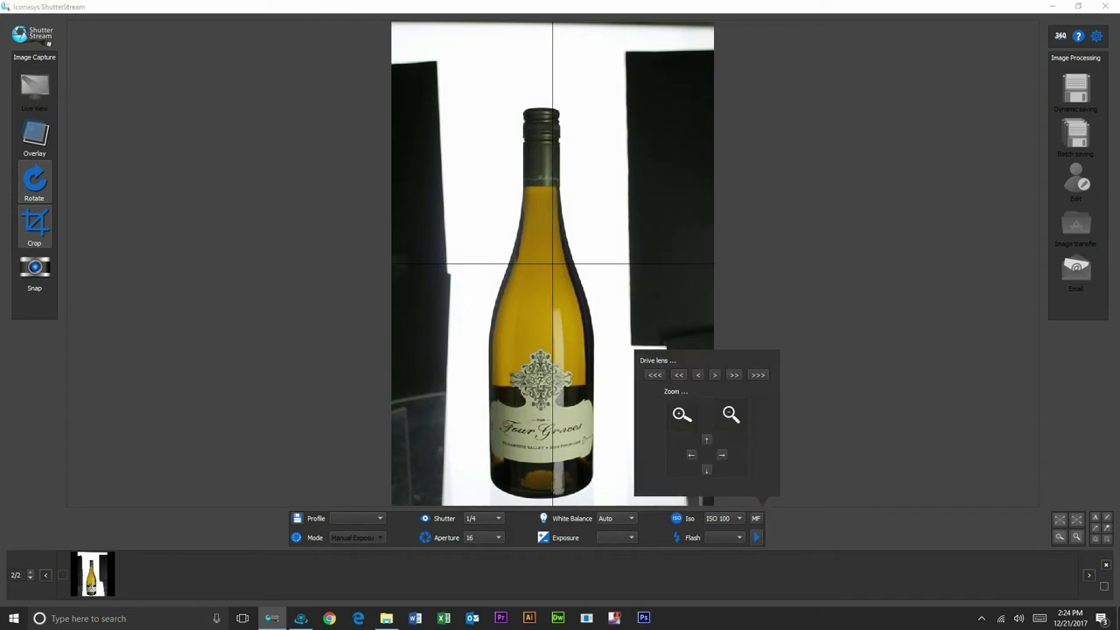
pyautogui.click(681, 415)
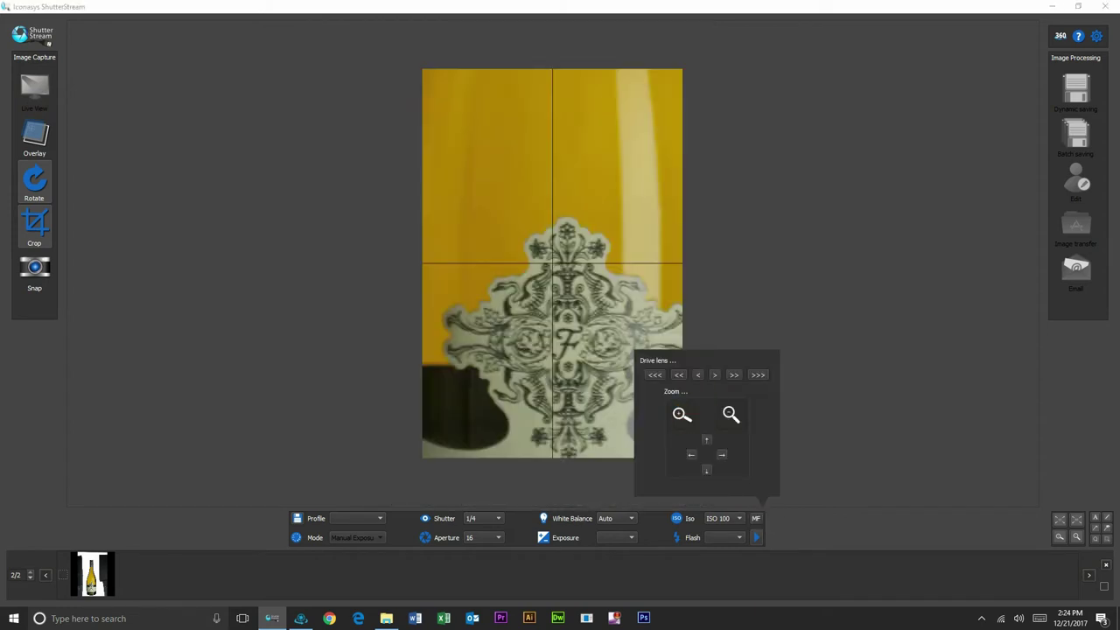
pyautogui.click(733, 375)
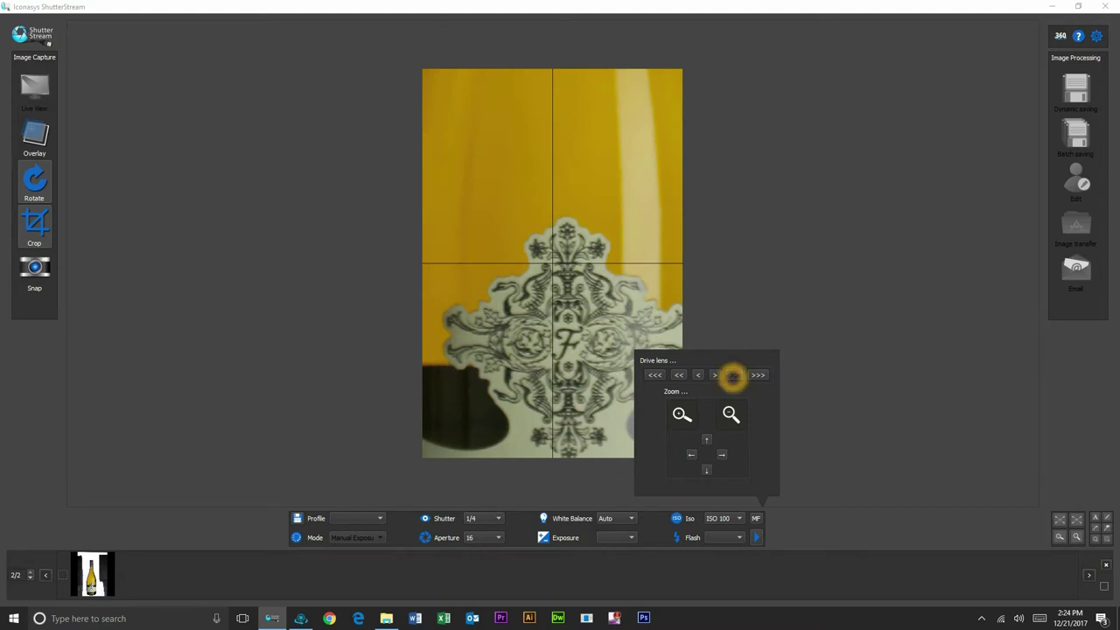
pyautogui.click(734, 374)
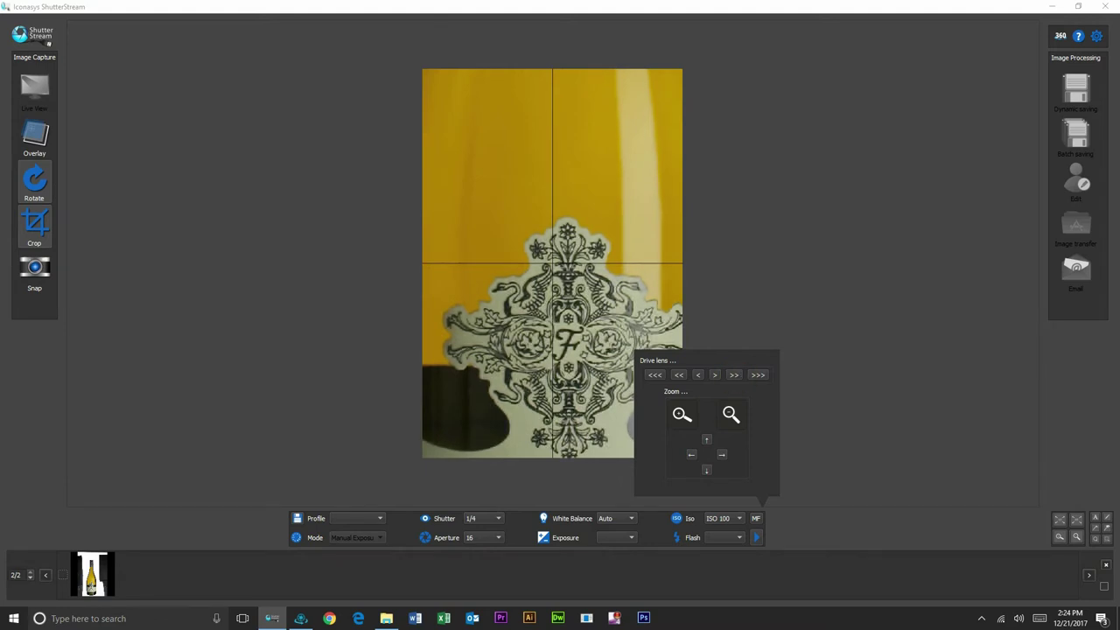
pyautogui.click(735, 375)
pyautogui.click(679, 374)
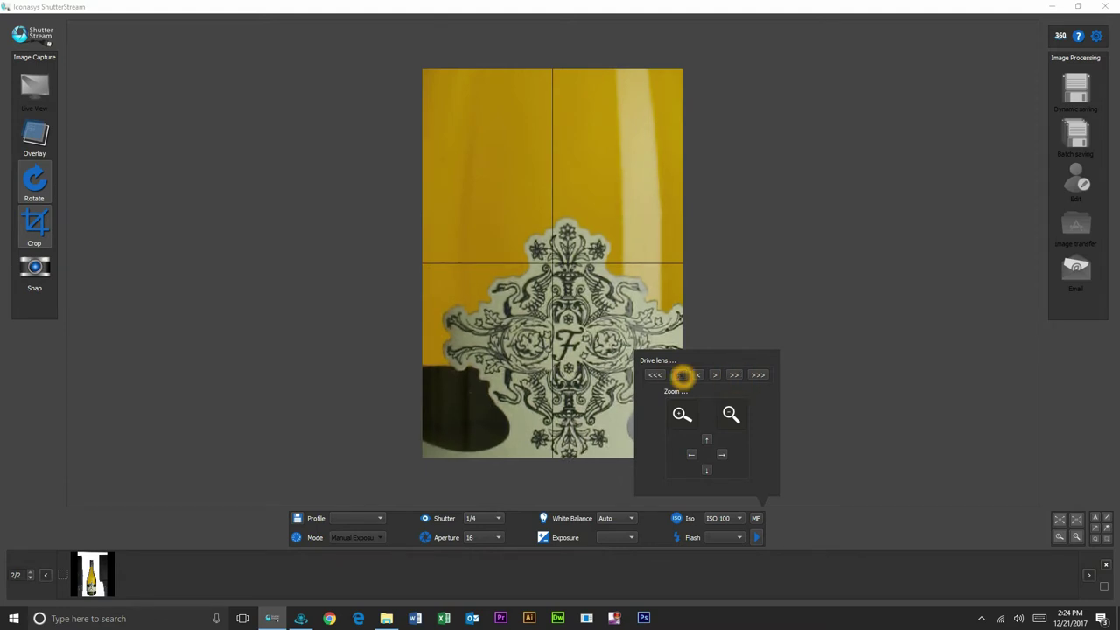
pyautogui.click(731, 414)
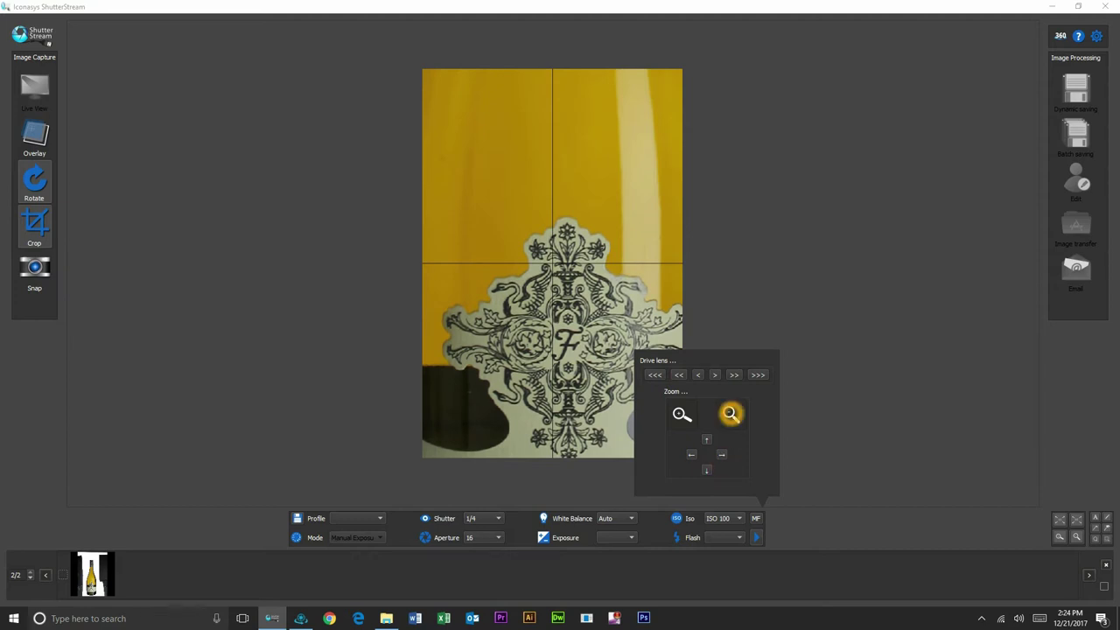
pyautogui.click(731, 414)
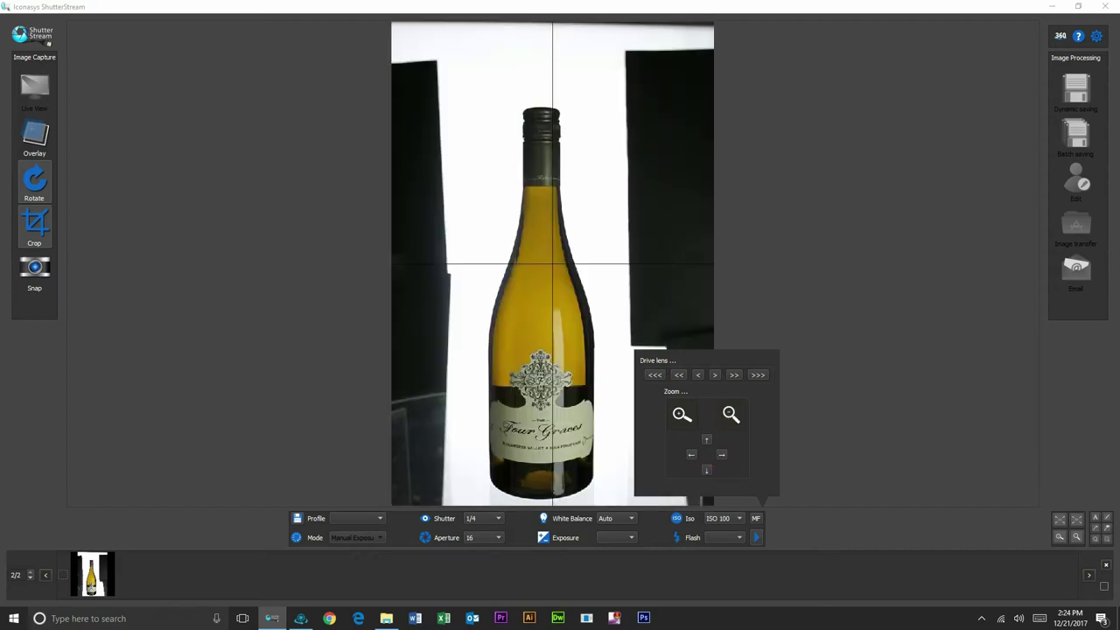
pyautogui.click(570, 518)
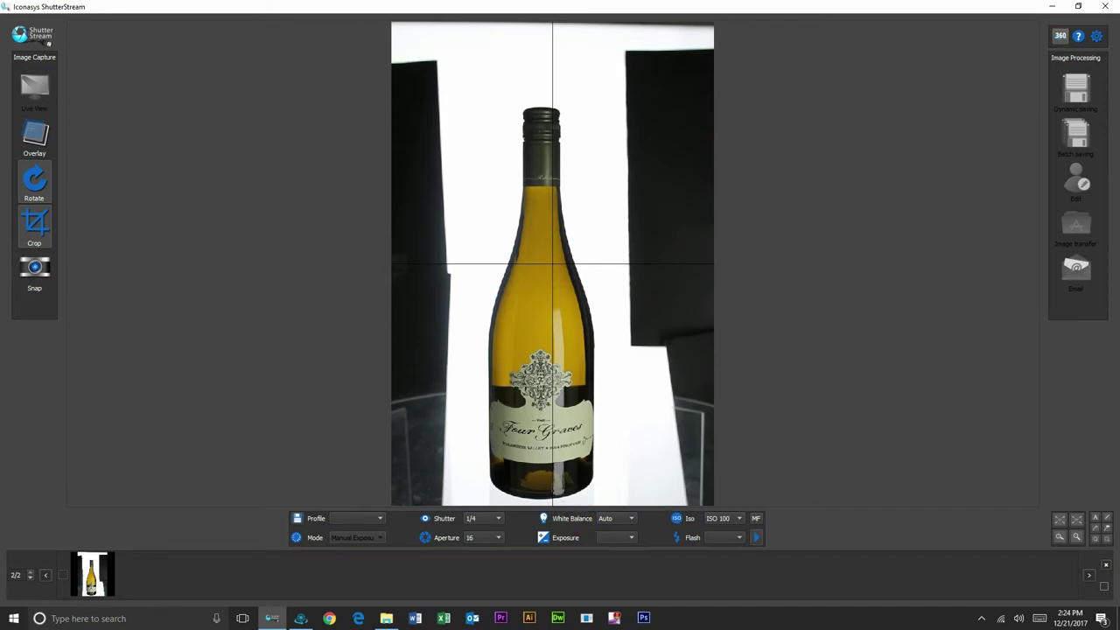
# Step: Open Rotate 360 settings, start the continuous spin, and draw a crop box around the bottle
pyautogui.click(1059, 37)
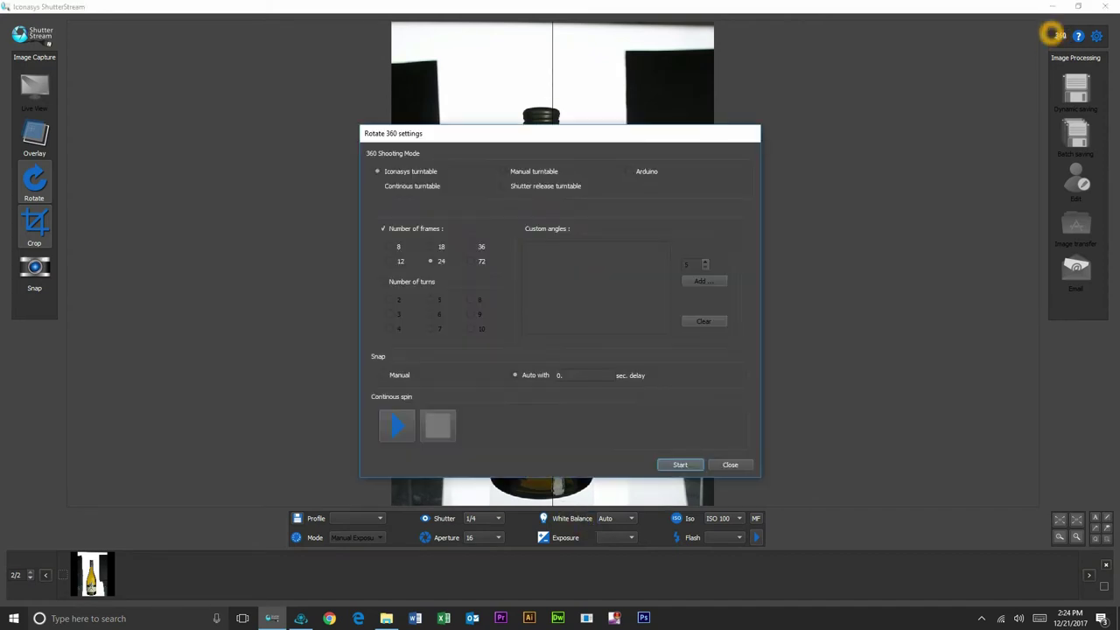
pyautogui.moveTo(388, 133); pyautogui.dragTo(822, 40)
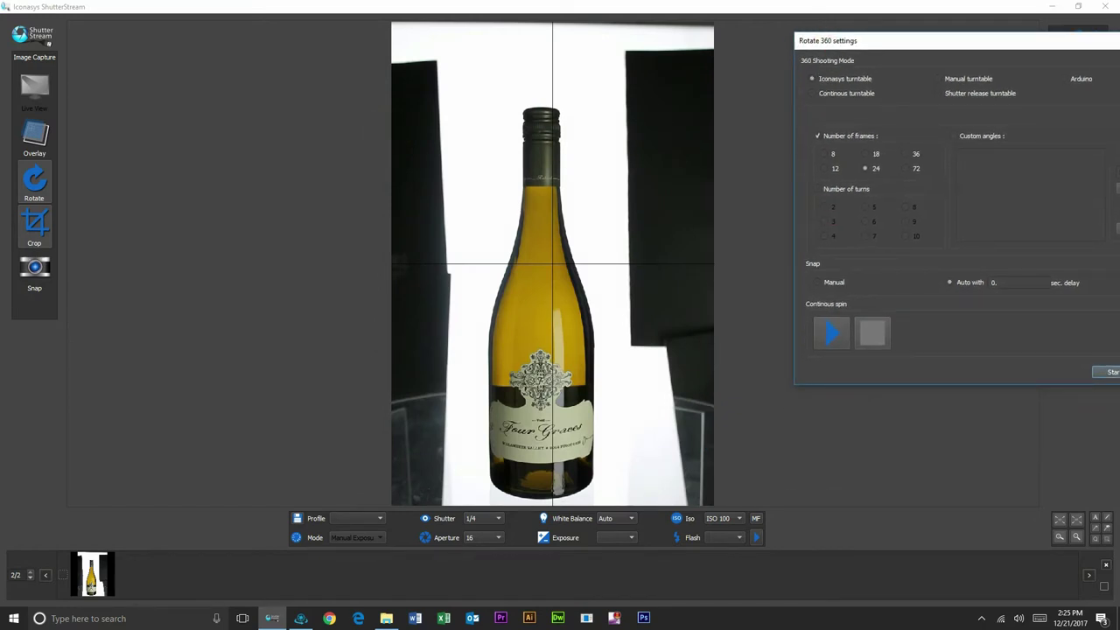
pyautogui.click(834, 331)
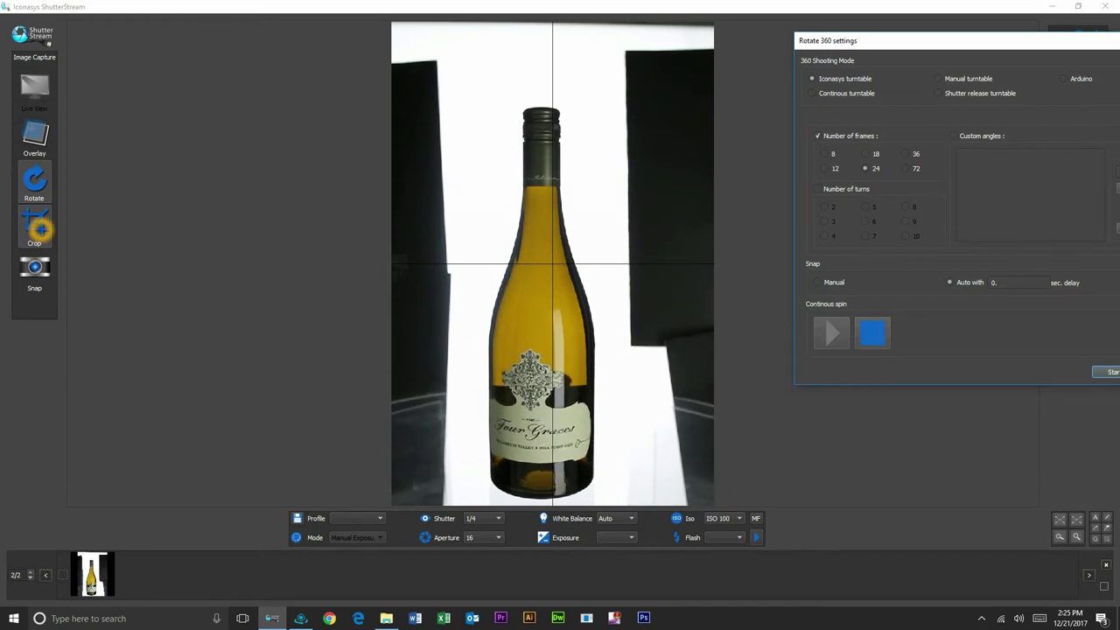
pyautogui.moveTo(474, 91); pyautogui.dragTo(617, 524)
pyautogui.moveTo(599, 481)
pyautogui.mouseDown()
pyautogui.moveTo(600, 445)
pyautogui.moveTo(589, 497)
pyautogui.mouseUp()
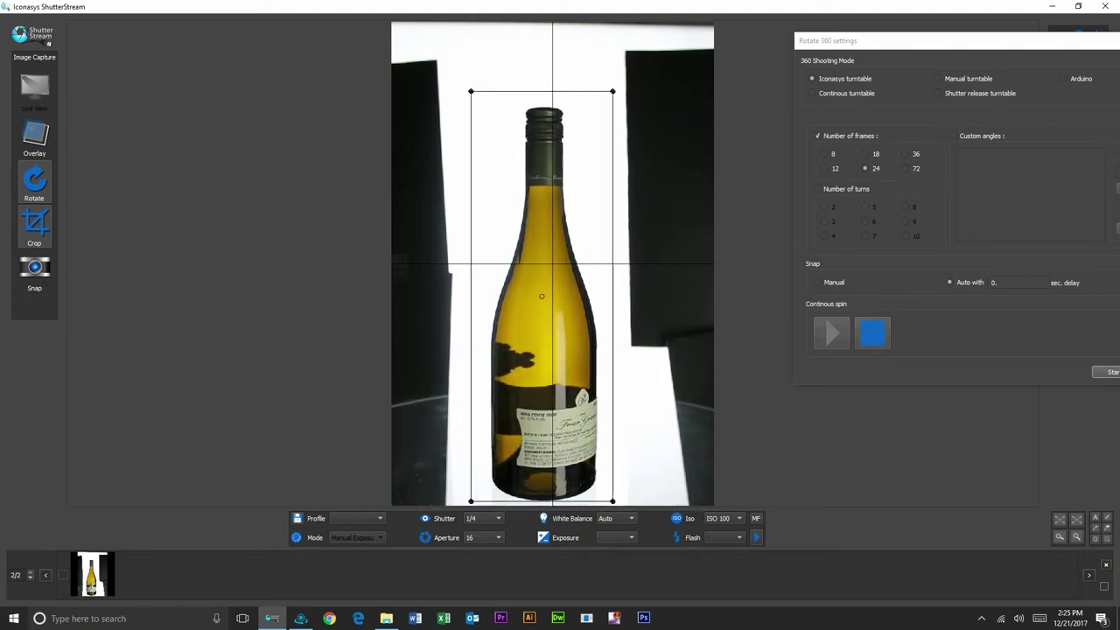
# Step: Enlarge the crop box to fit the bottle and stop the spin with the label facing front
pyautogui.moveTo(608, 477); pyautogui.dragTo(617, 520)
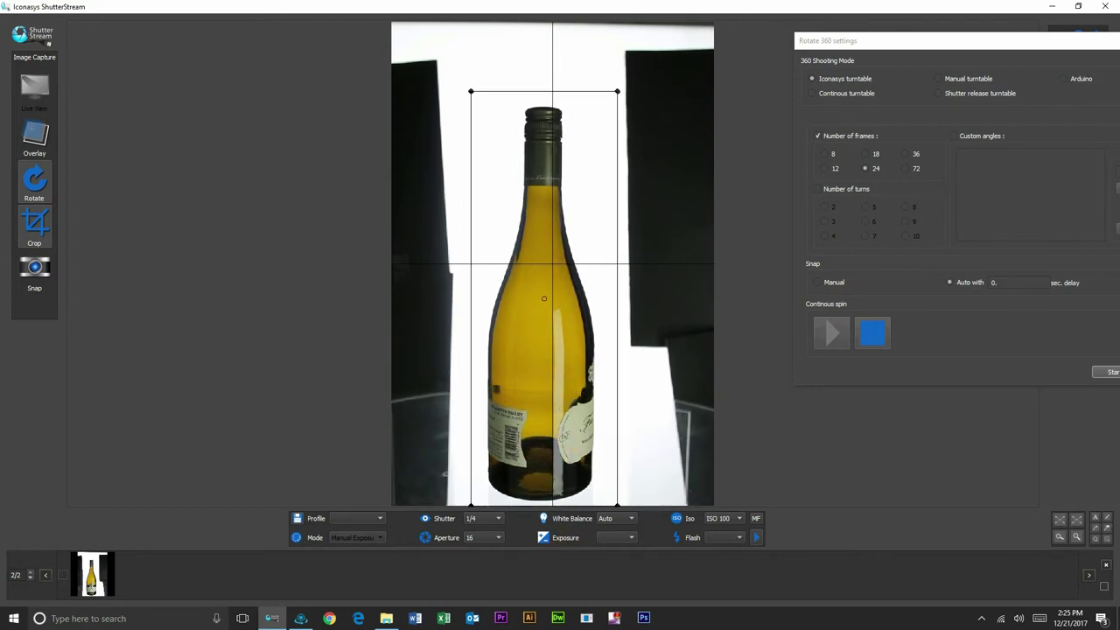
pyautogui.click(498, 400)
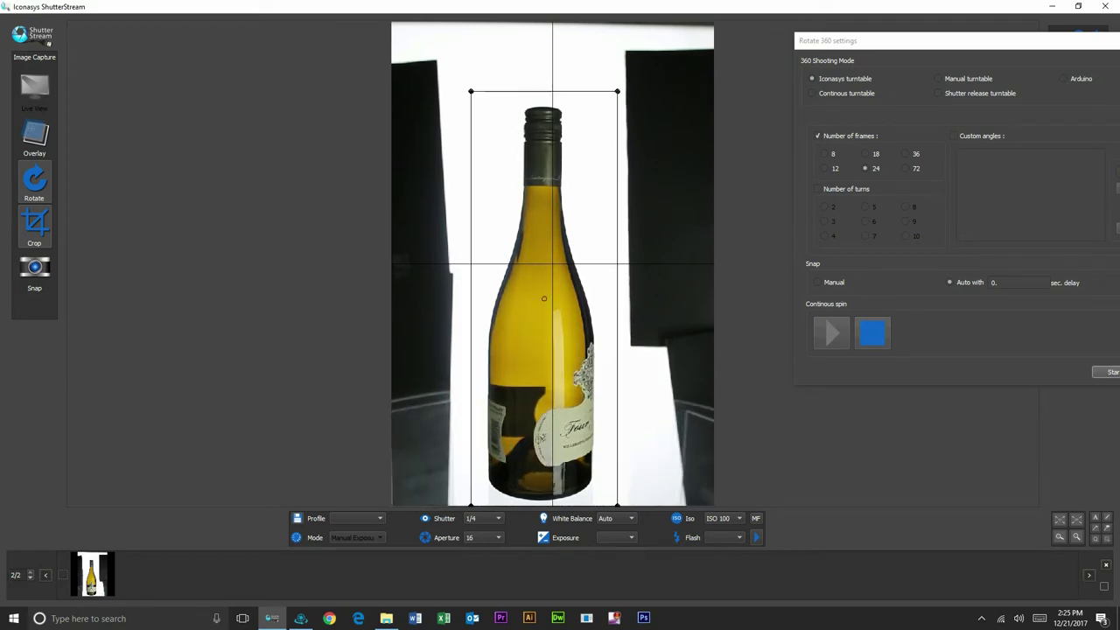
pyautogui.click(872, 333)
pyautogui.click(870, 334)
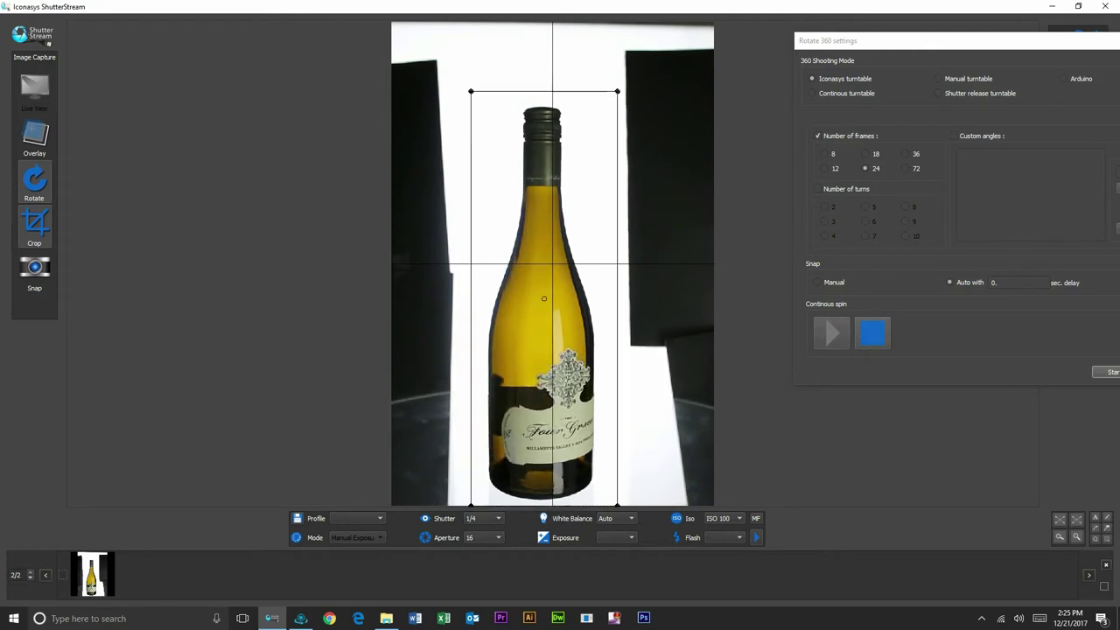
pyautogui.click(872, 334)
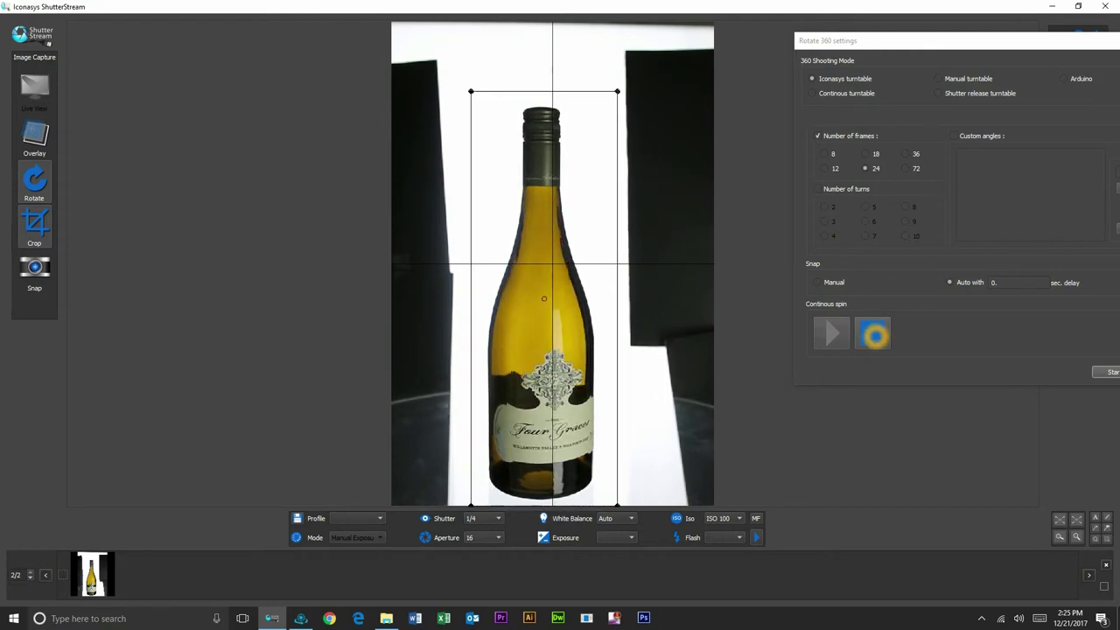
pyautogui.click(873, 334)
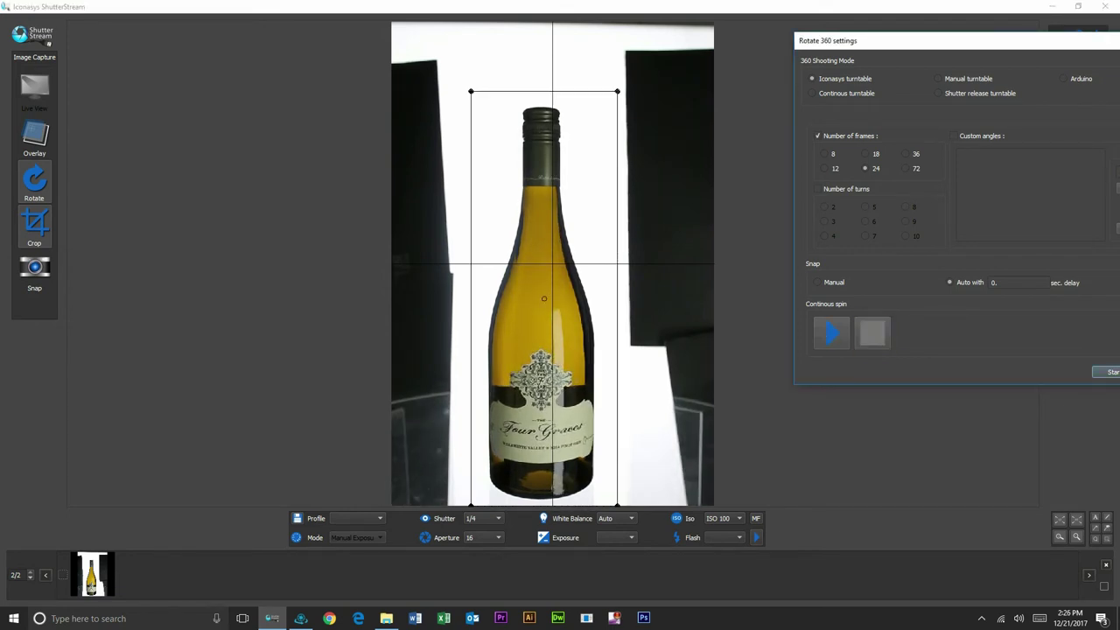
pyautogui.click(832, 332)
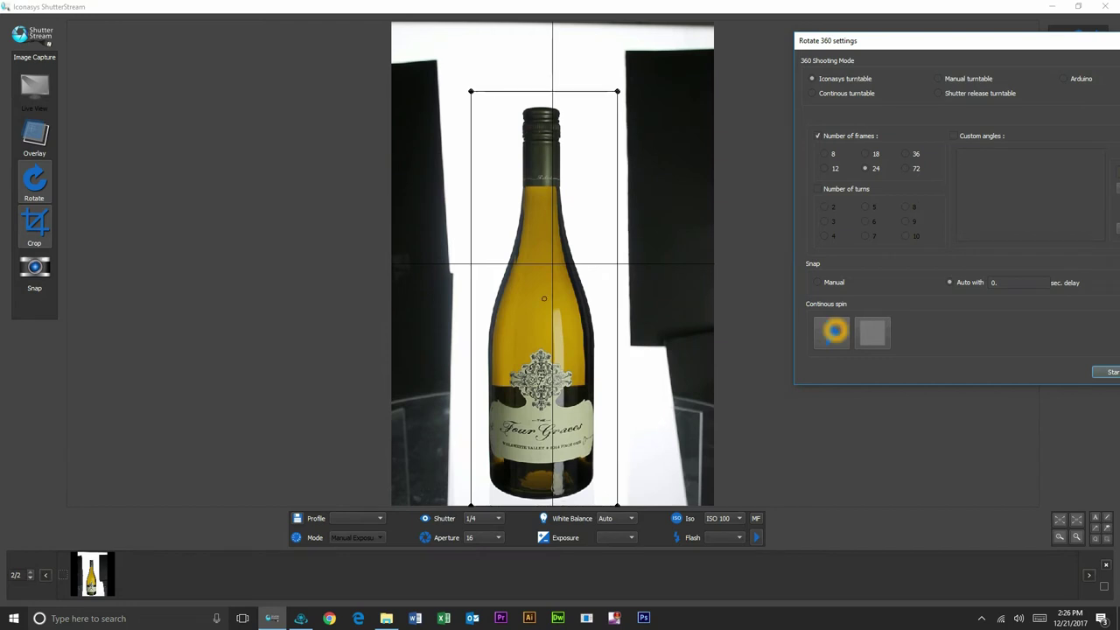
pyautogui.click(1108, 372)
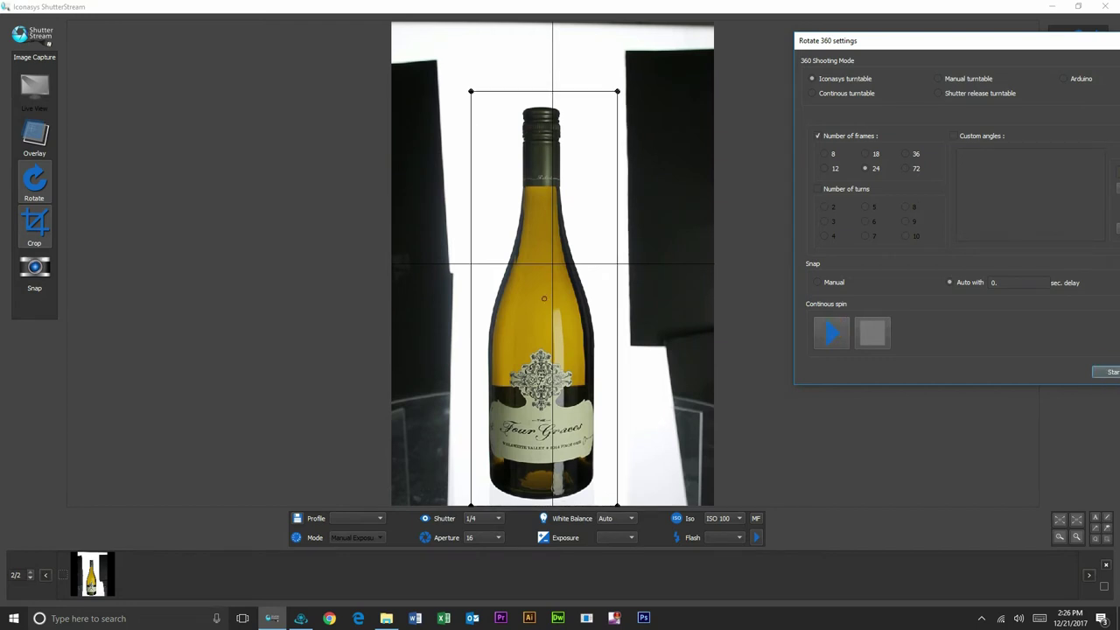
# Step: Start the 24-frame 360° turntable capture and confirm the Rotate turntable prompt with OK
pyautogui.moveTo(951, 40); pyautogui.dragTo(811, 49)
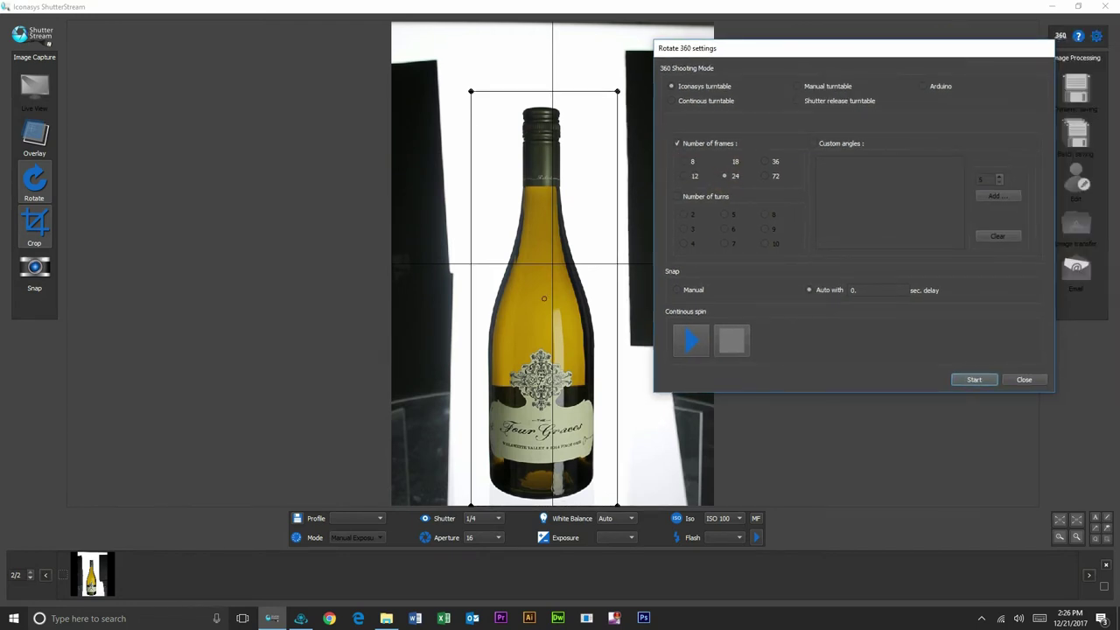
pyautogui.click(726, 177)
pyautogui.click(784, 177)
pyautogui.click(981, 379)
pyautogui.click(977, 380)
pyautogui.click(979, 379)
pyautogui.click(978, 381)
pyautogui.click(978, 380)
pyautogui.click(974, 379)
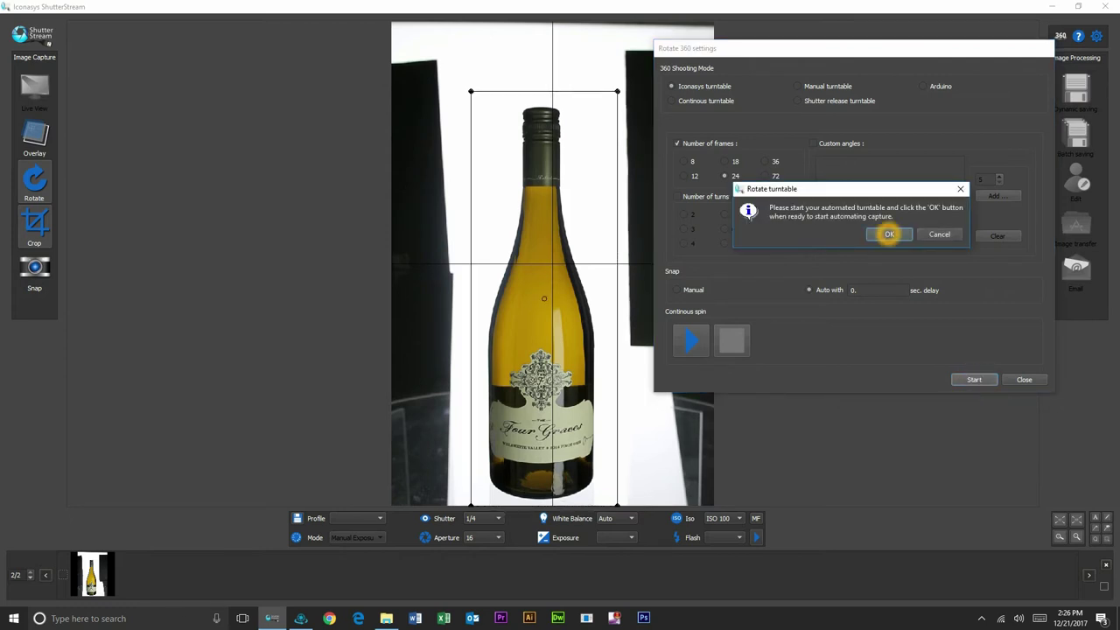
pyautogui.click(886, 233)
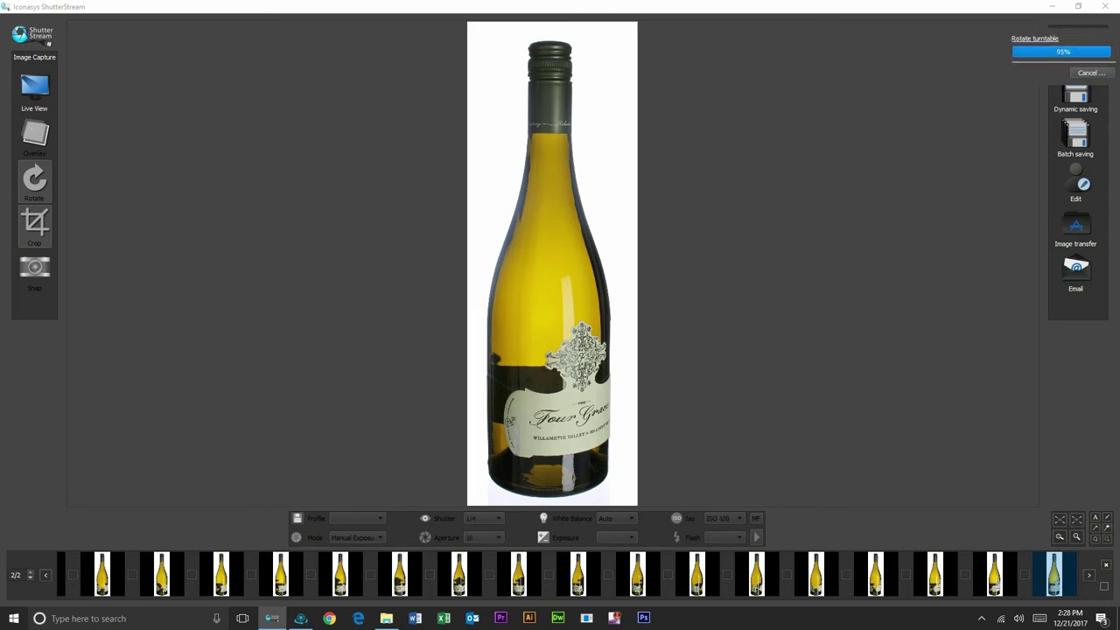
# Step: Dismiss the completion message, select the captured frames, and open them in the image editor
pyautogui.click(608, 321)
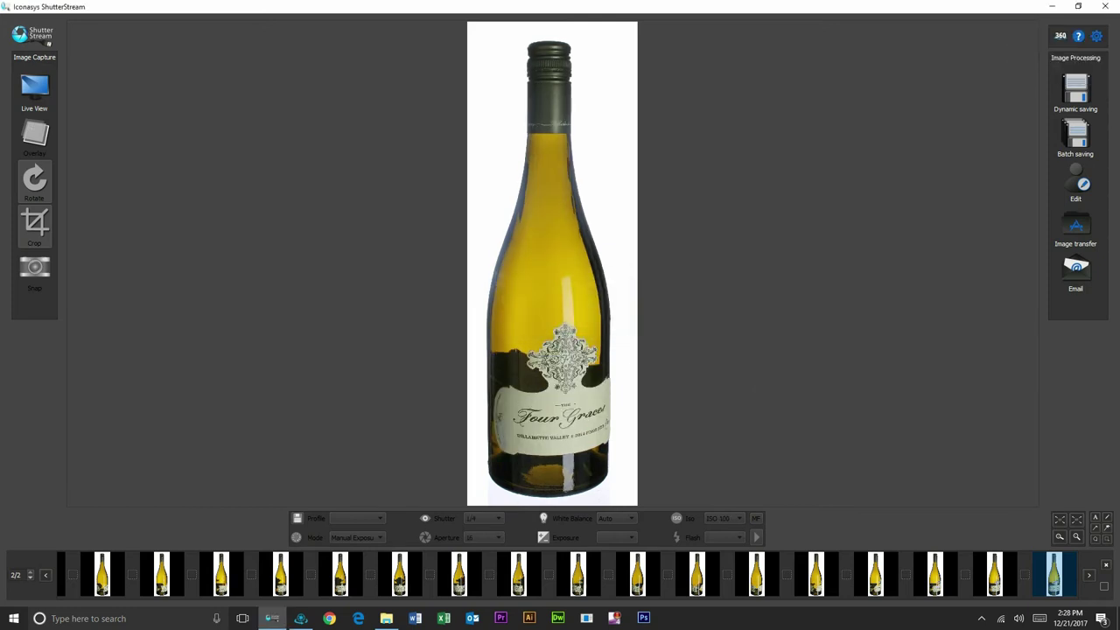
pyautogui.click(1105, 587)
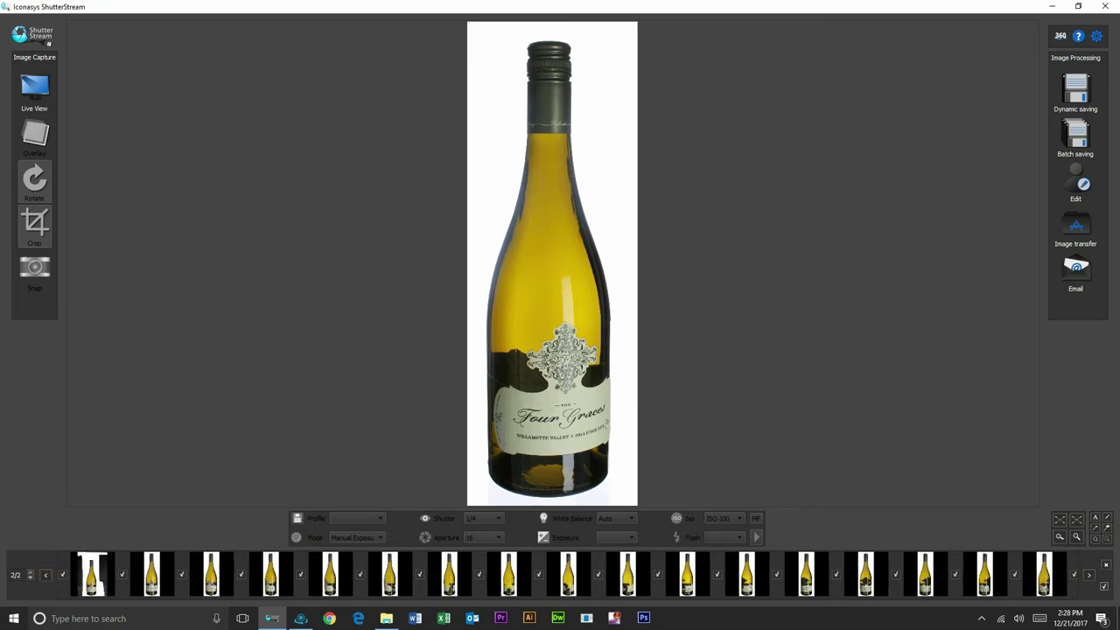
pyautogui.click(62, 575)
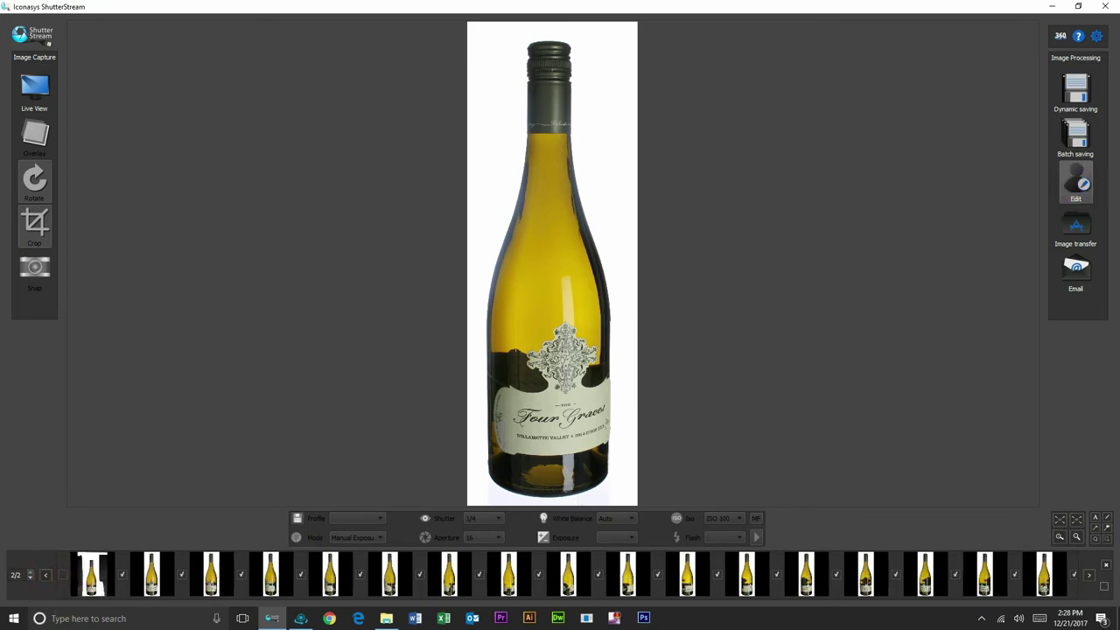
pyautogui.click(1076, 182)
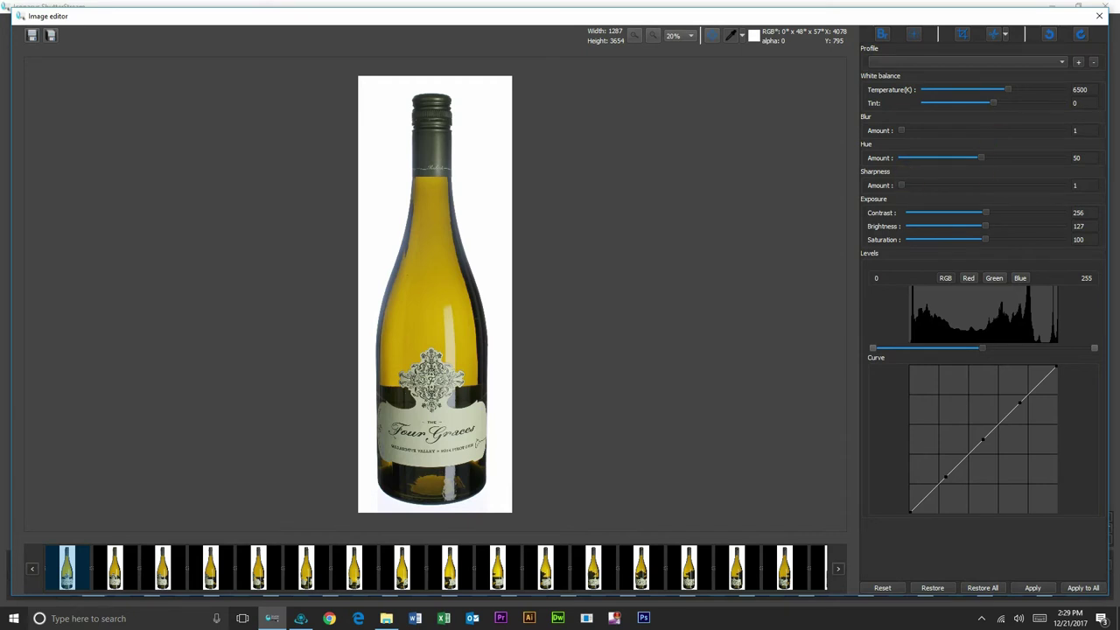
# Step: Raise Sharpness from 1 to 2 and adjust the Levels range
pyautogui.moveTo(904, 184); pyautogui.dragTo(909, 185)
pyautogui.click(987, 349)
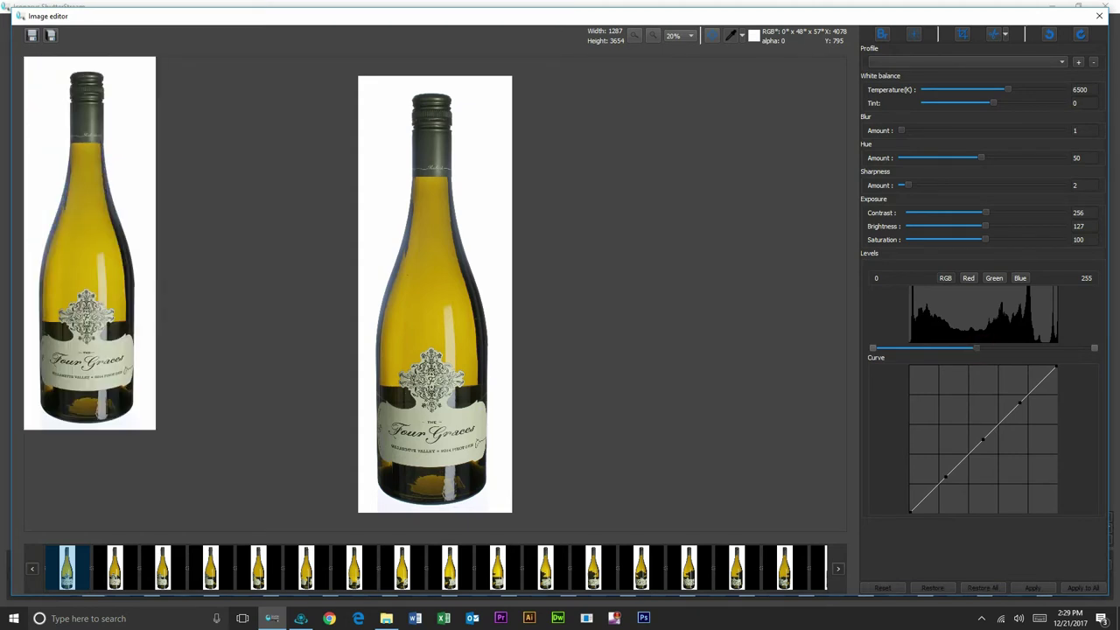
pyautogui.moveTo(983, 349); pyautogui.dragTo(1092, 348)
pyautogui.click(826, 283)
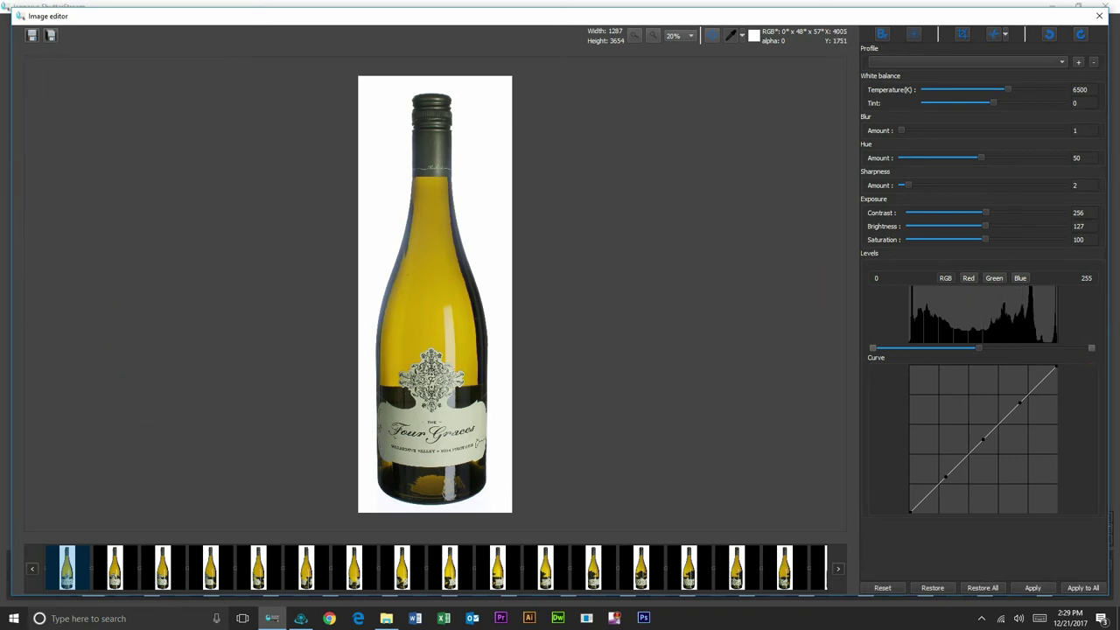
# Step: Apply the edits to all frames and dismiss the Operation completed message
pyautogui.click(1010, 387)
pyautogui.click(1083, 587)
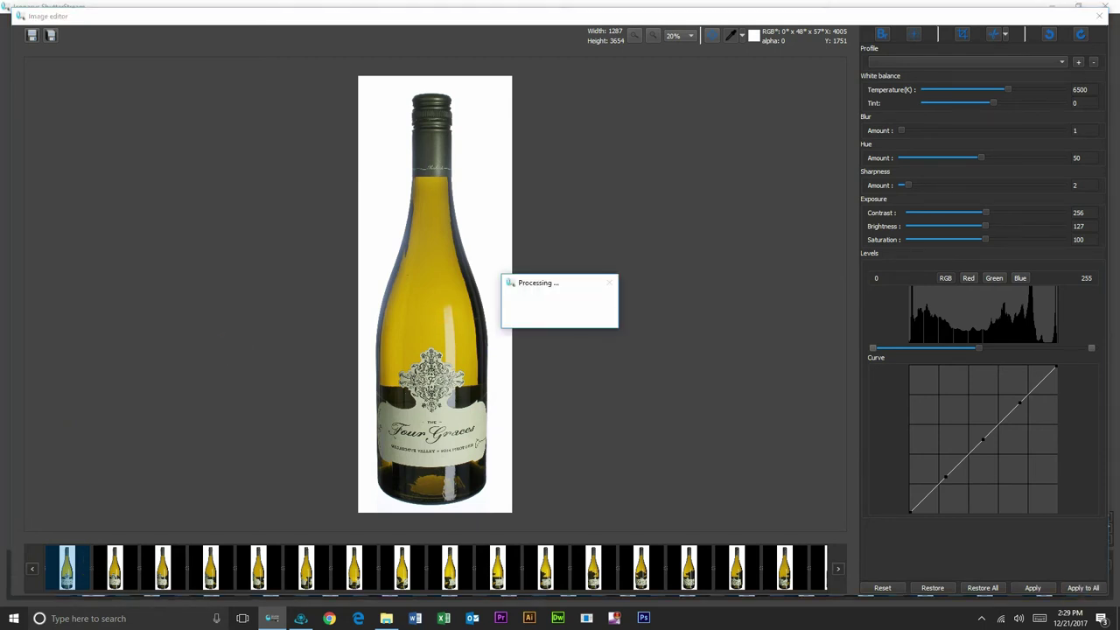
pyautogui.click(822, 519)
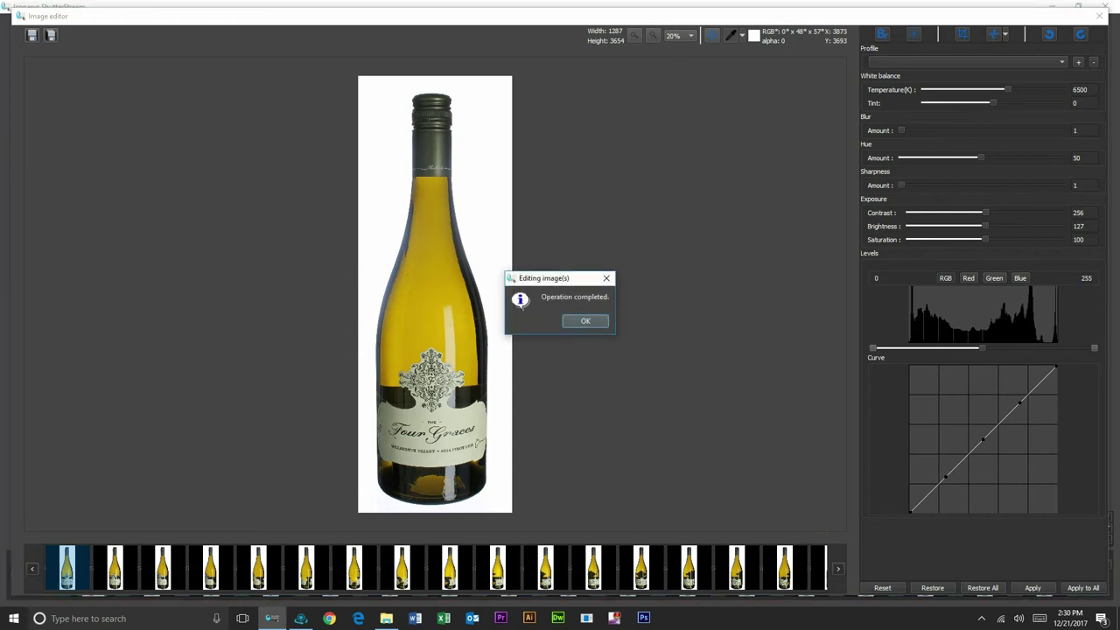
pyautogui.press('Return')
pyautogui.click(31, 35)
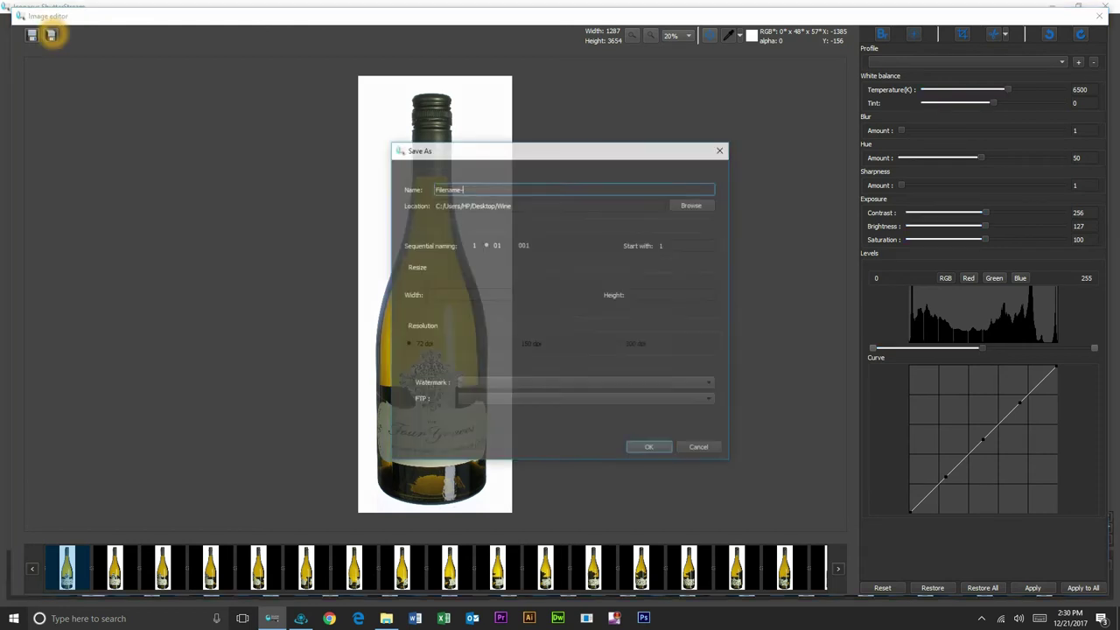
pyautogui.doubleClick(485, 188)
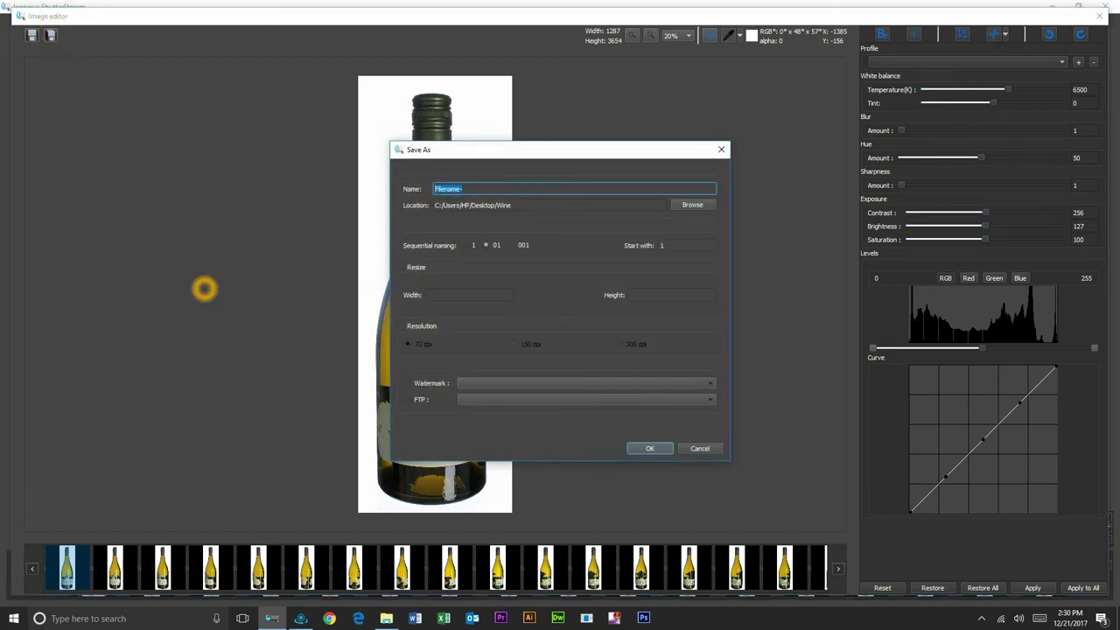
pyautogui.write('12412513513-')
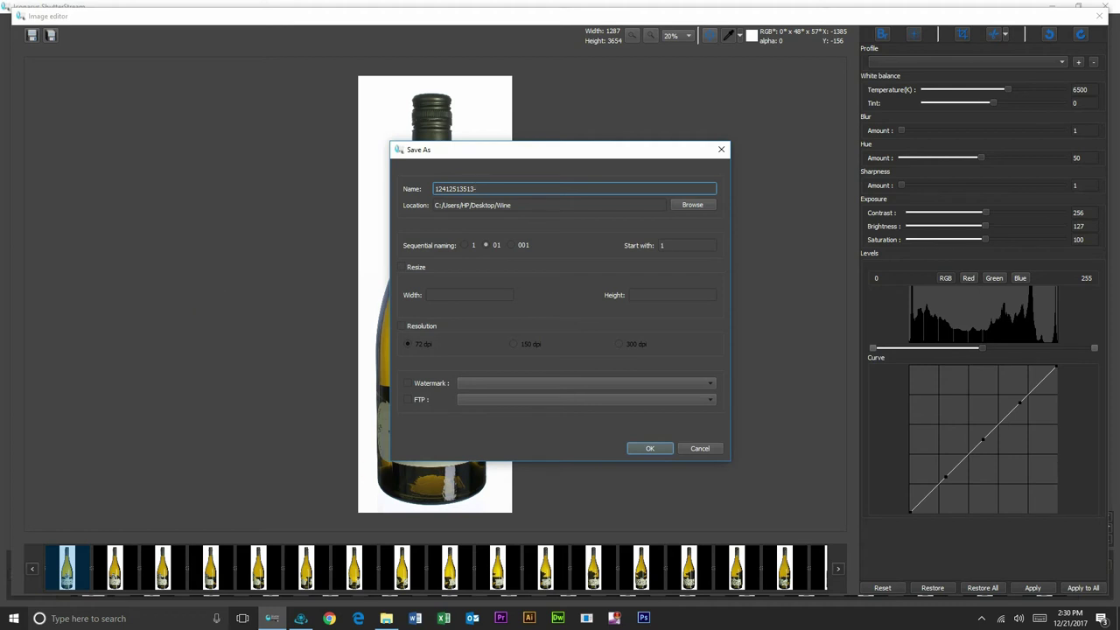
# Step: Resize to 2000 pixels high, batch-save the 24 images, and view them in the Wine folder
pyautogui.click(401, 267)
pyautogui.click(454, 298)
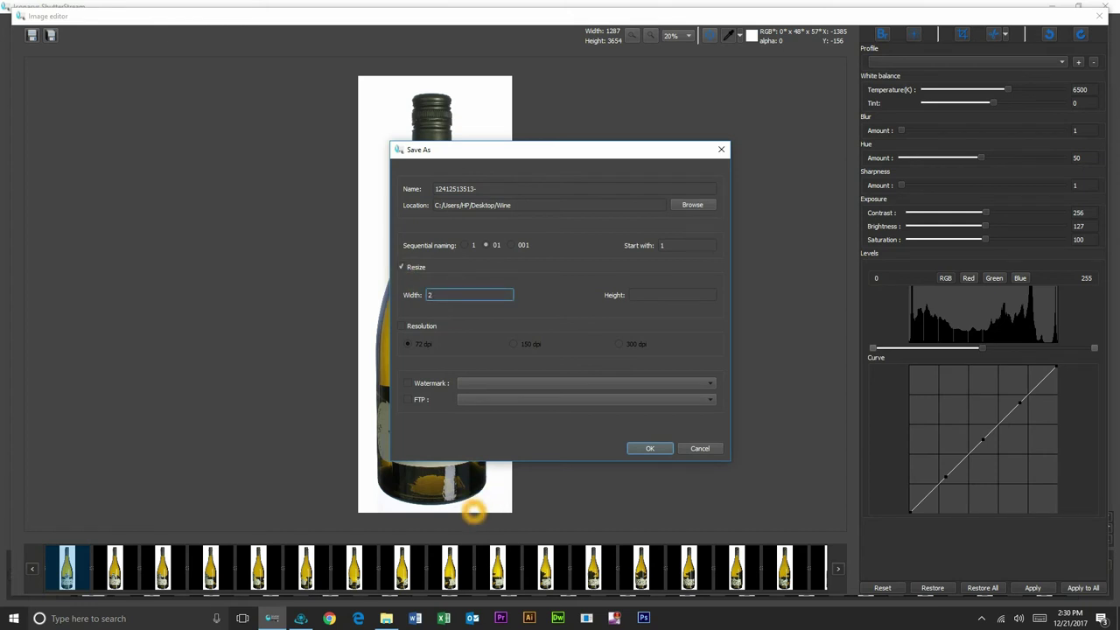
pyautogui.click(671, 295)
pyautogui.write('2')
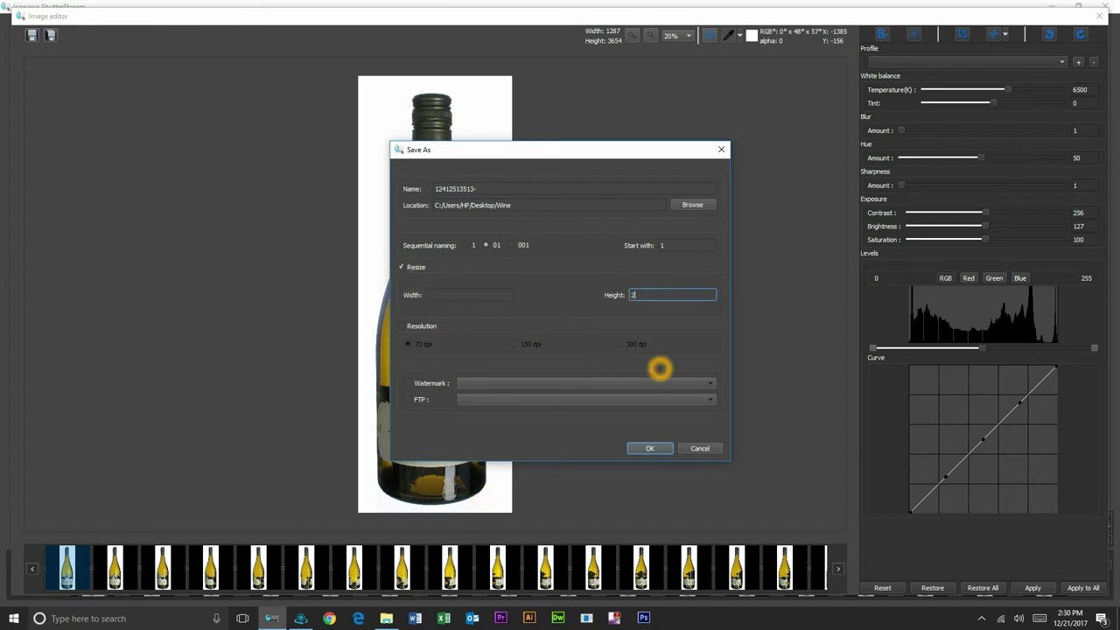
pyautogui.write('000')
pyautogui.click(653, 448)
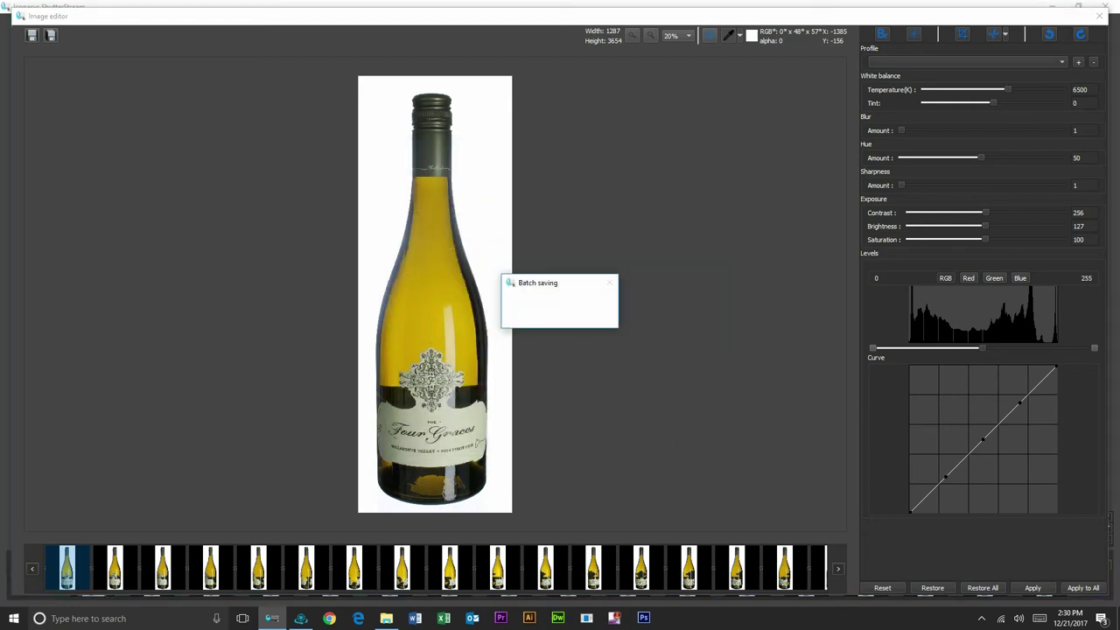
pyautogui.click(776, 382)
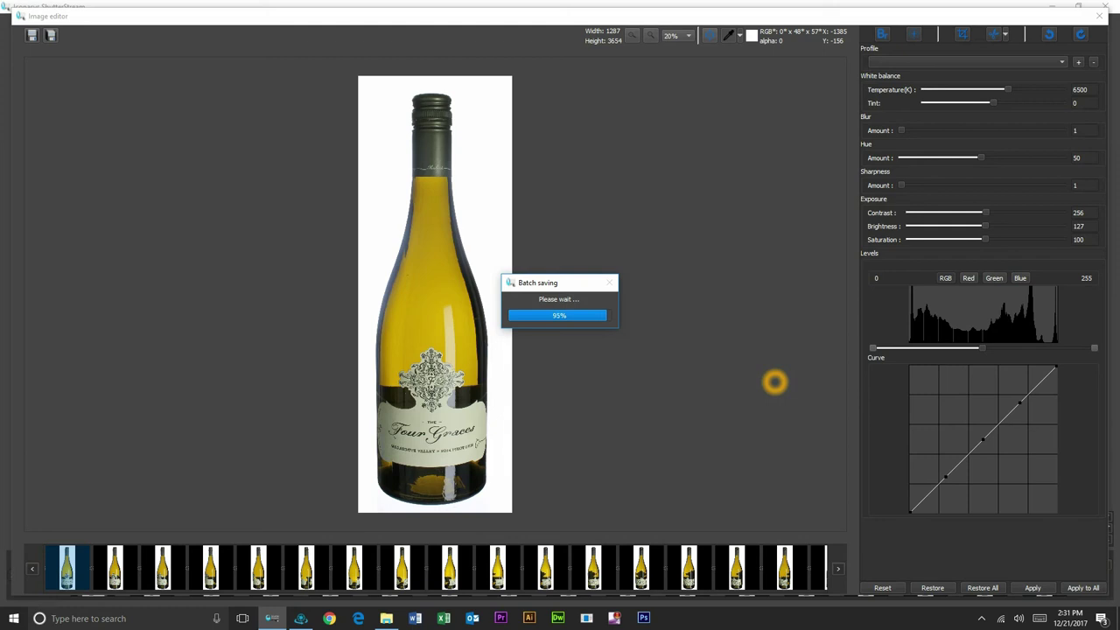
pyautogui.click(386, 618)
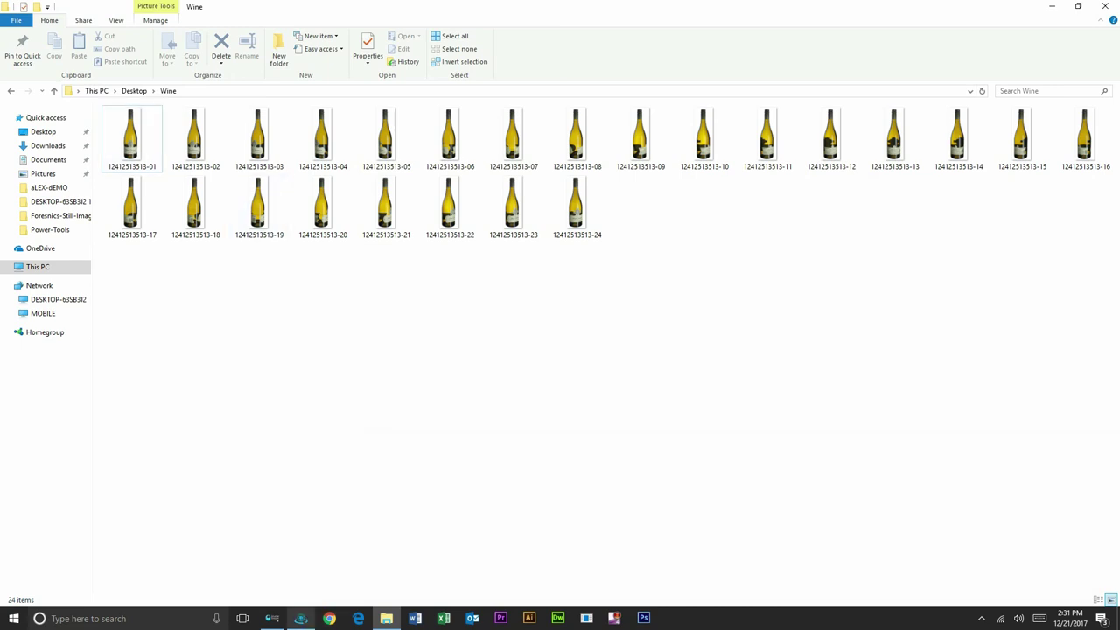
# Step: Drag all 24 Wine folder images onto 360 View Creator's Drag & Drop Images area
pyautogui.click(300, 618)
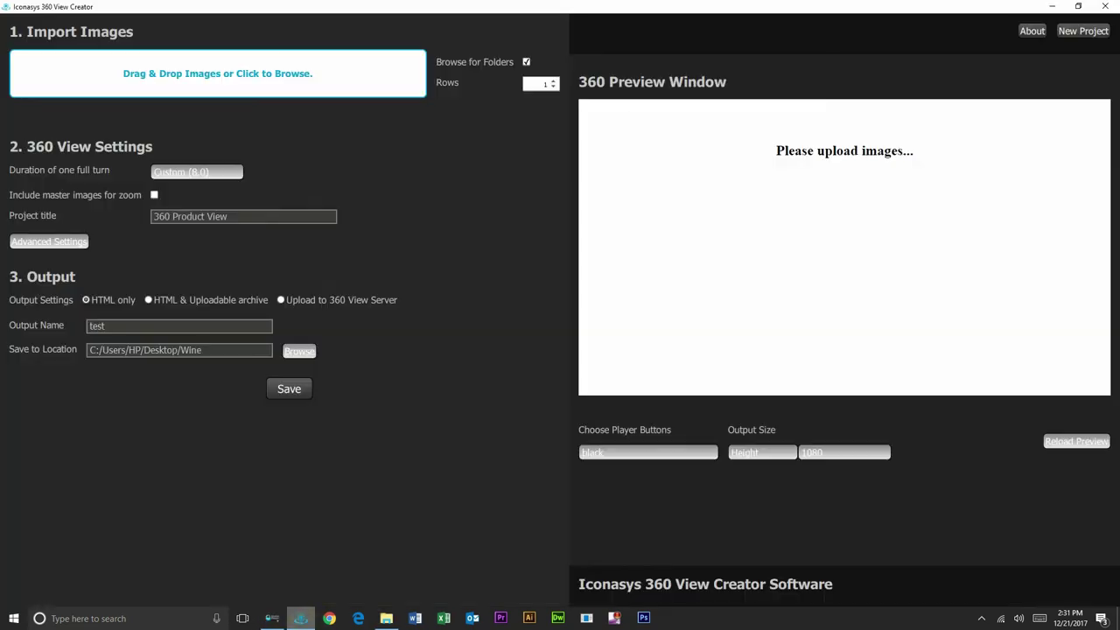
pyautogui.click(387, 619)
pyautogui.moveTo(318, 7); pyautogui.dragTo(664, 58)
pyautogui.hotkey('ctrl', 'a')
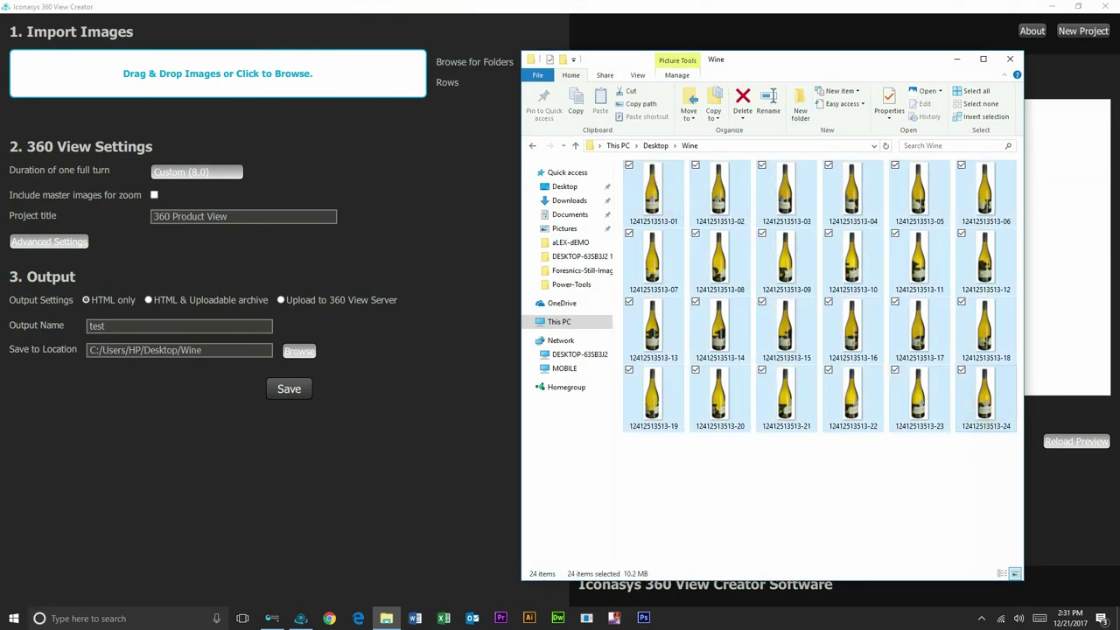
pyautogui.moveTo(987, 399); pyautogui.dragTo(335, 66)
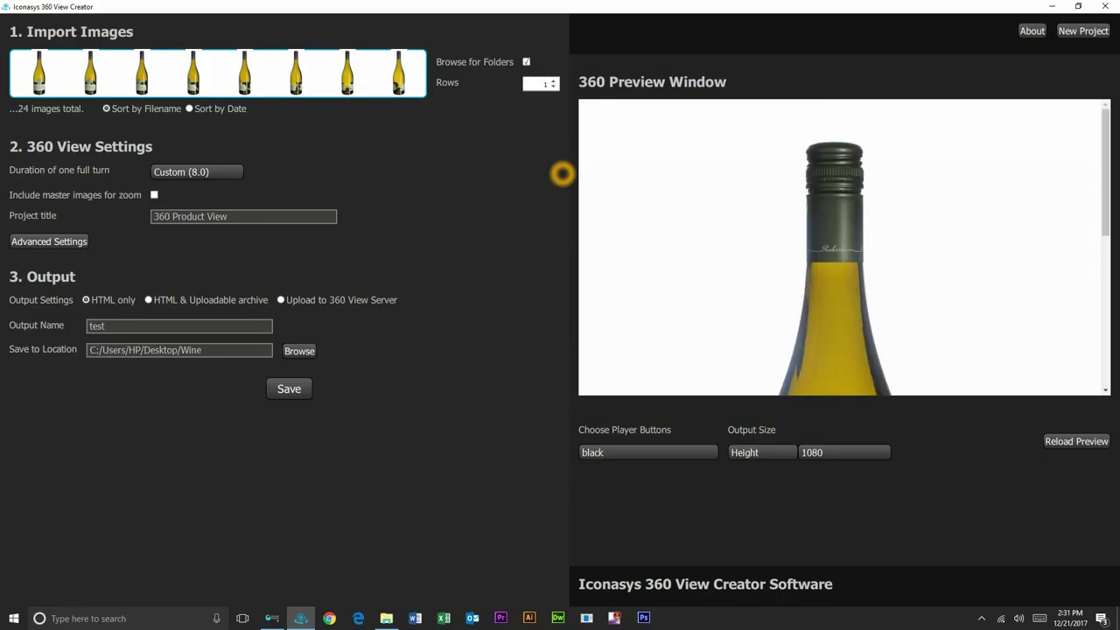
# Step: Scroll down the settings and enable including master images for zoom
pyautogui.moveTo(1106, 212); pyautogui.dragTo(1109, 326)
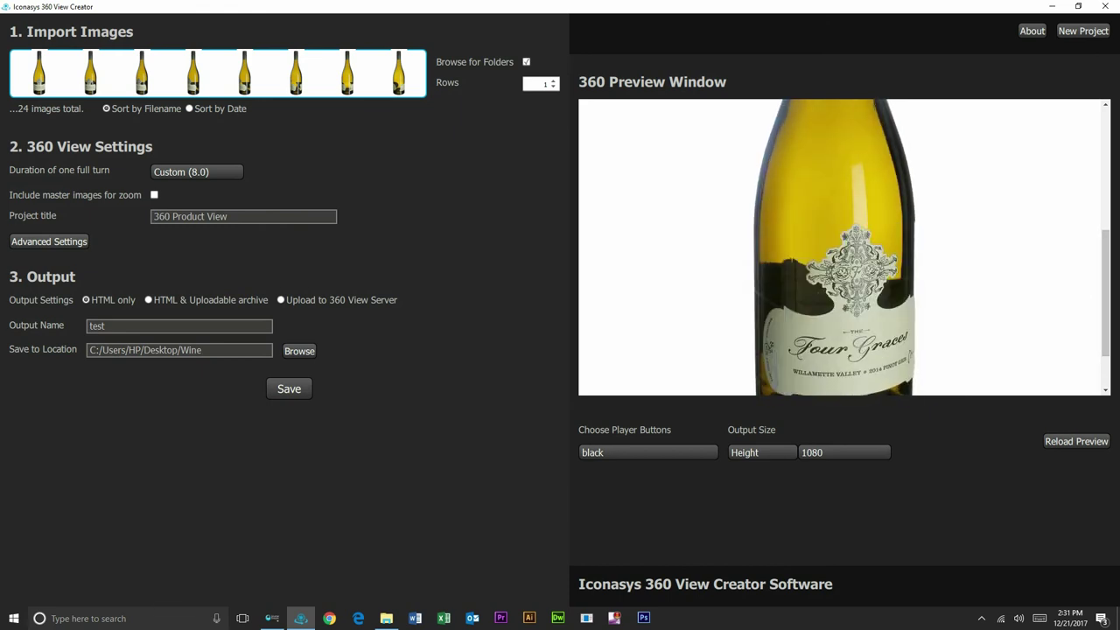
pyautogui.scroll(-2, 844, 247)
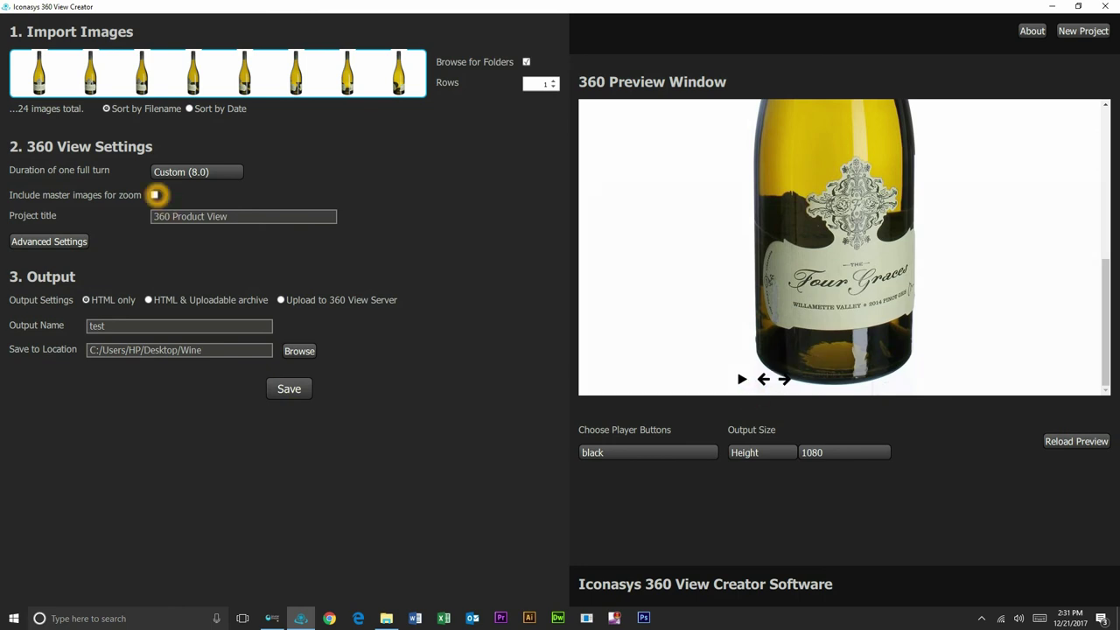
pyautogui.click(155, 194)
# Step: Review the advanced Player settings, change Output Name 'test' to 360-Wine-Bottle, and save the files
pyautogui.click(63, 242)
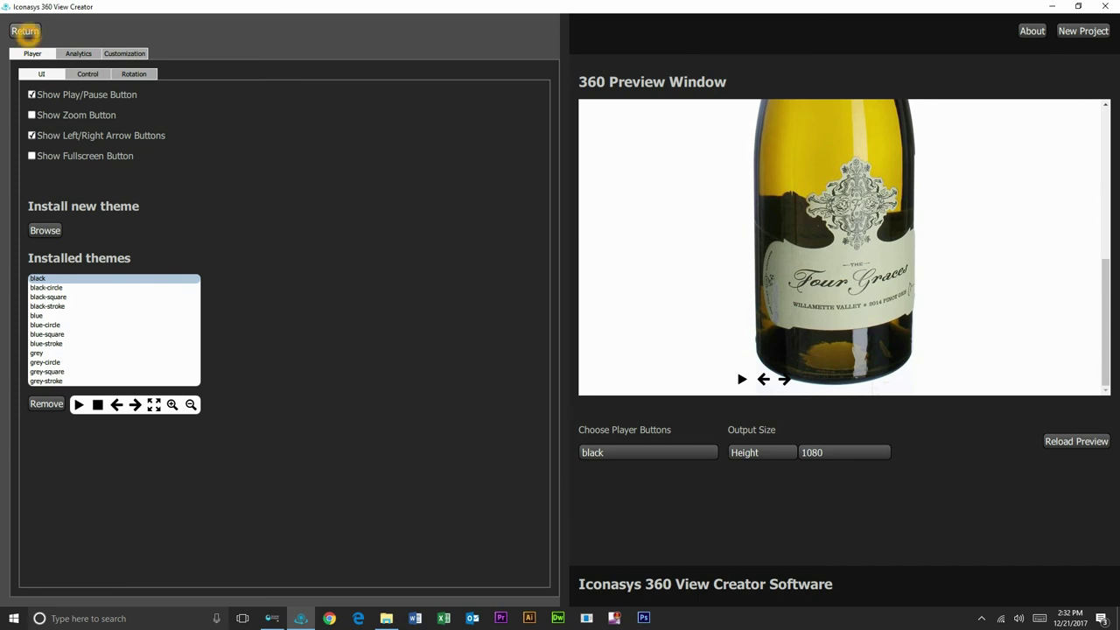
pyautogui.click(25, 31)
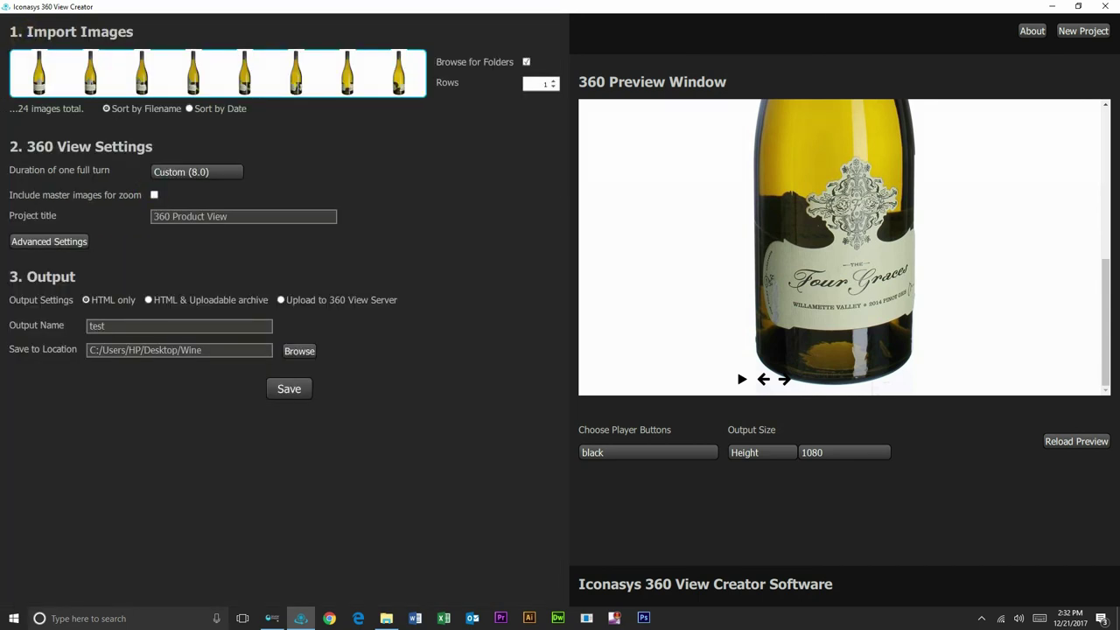
pyautogui.doubleClick(96, 326)
pyautogui.moveTo(88, 326); pyautogui.dragTo(94, 327)
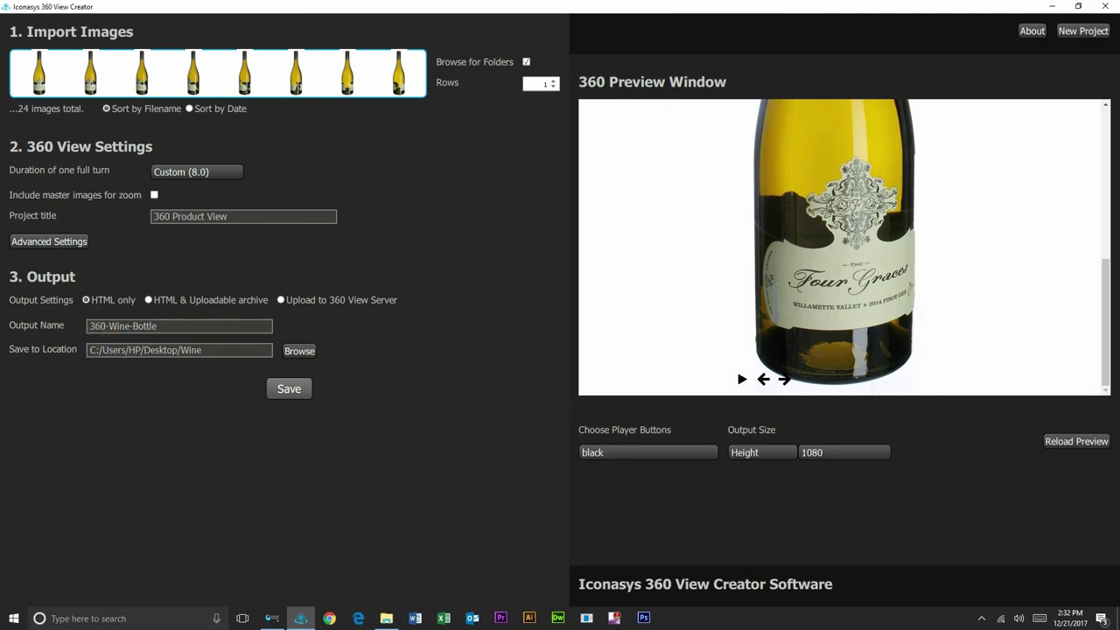
pyautogui.click(289, 389)
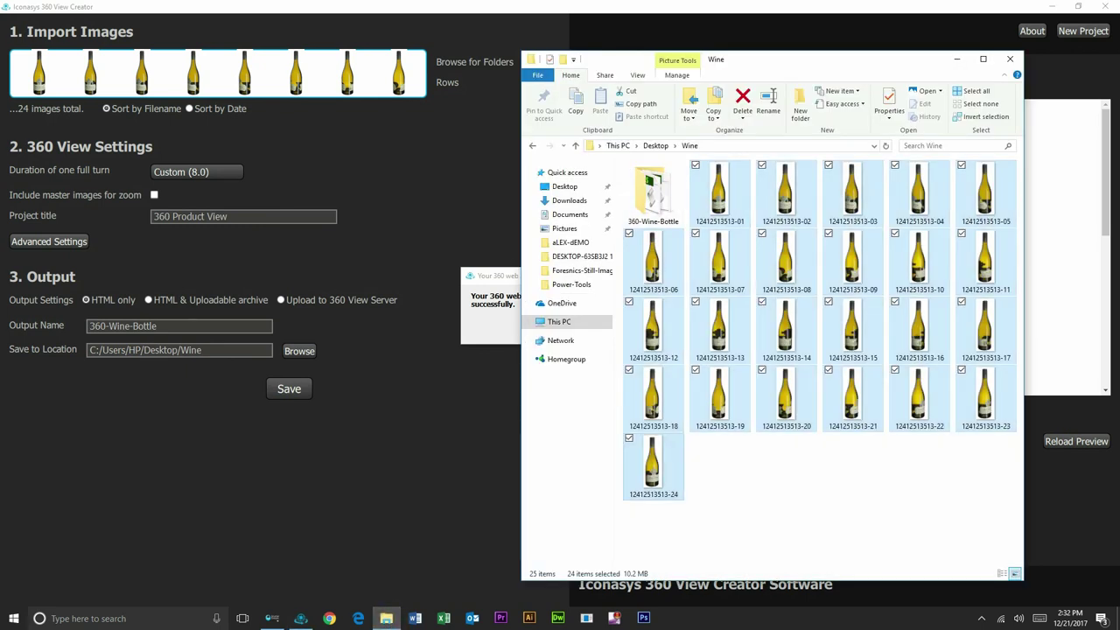
# Step: Open the generated 360-Wine-Bottle folder to reach its iframe.html page
pyautogui.doubleClick(652, 190)
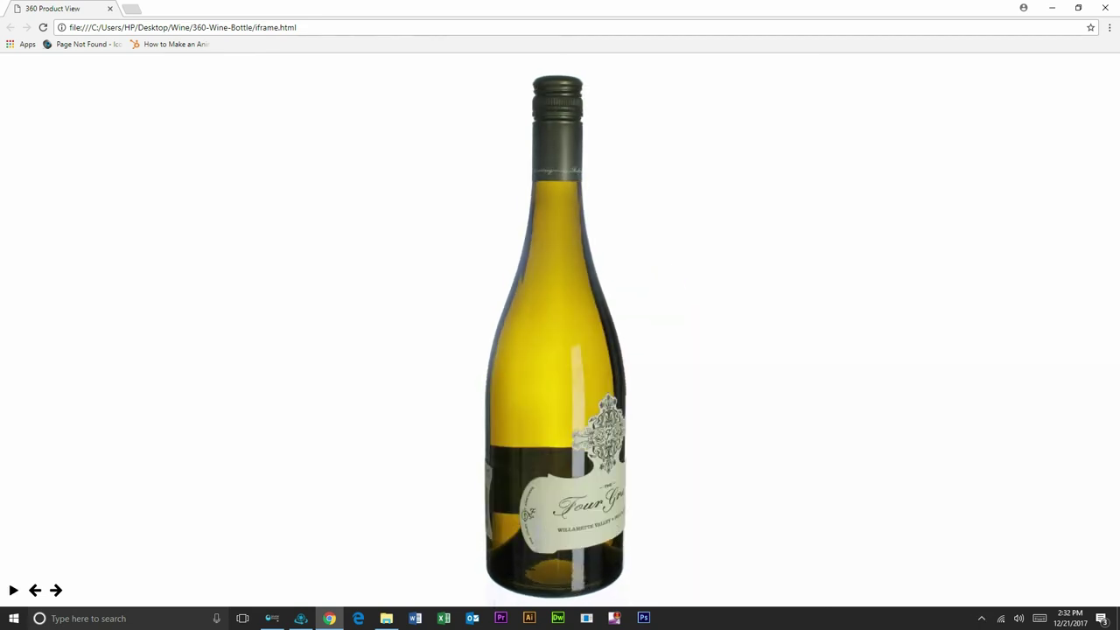
# Step: Play and stop the spin, start auto-rotation, then drag the bottle to its Four Graces front label
pyautogui.click(567, 385)
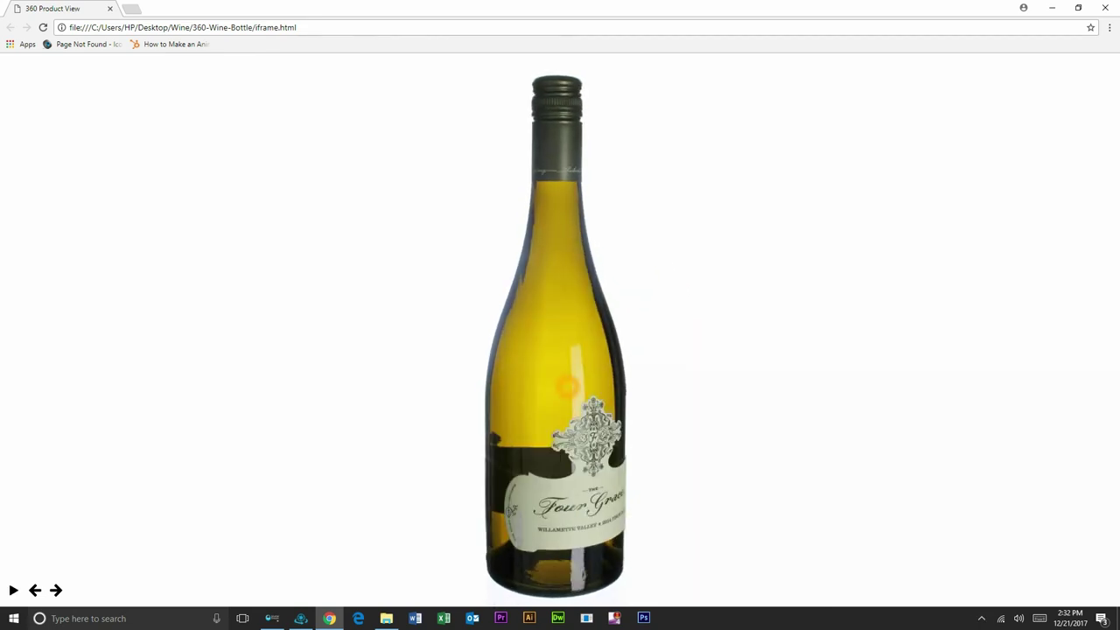
pyautogui.click(473, 377)
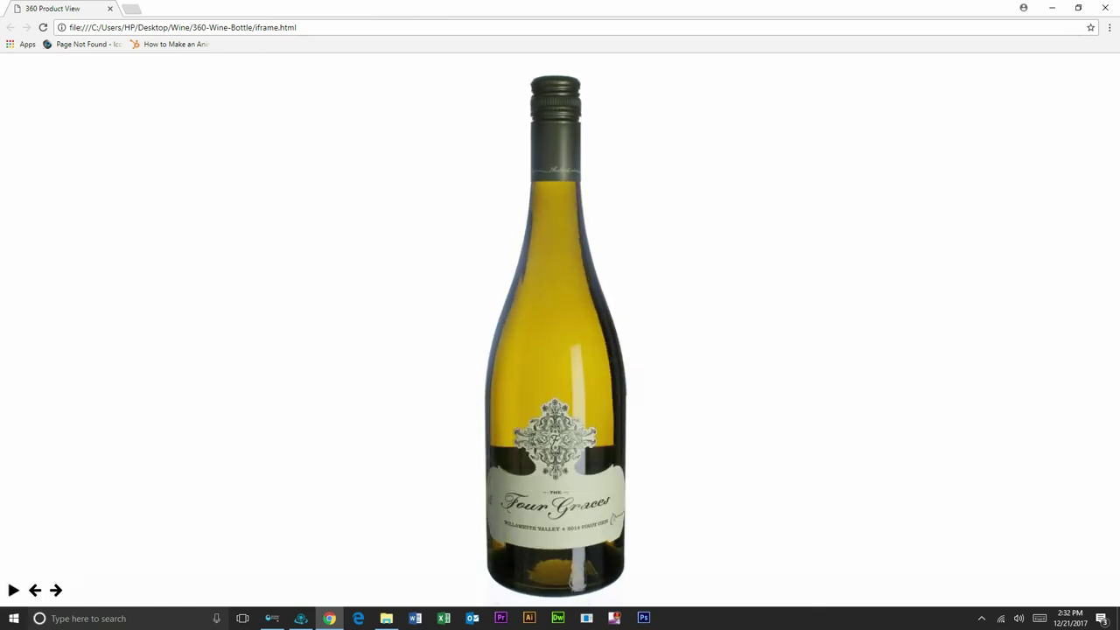
pyautogui.click(13, 590)
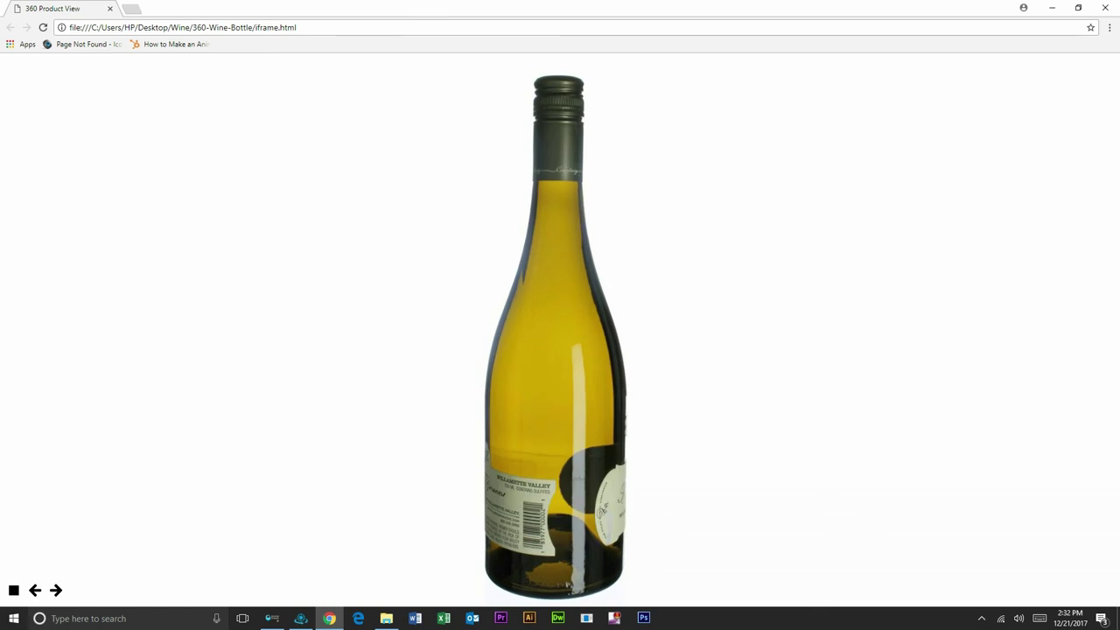
pyautogui.moveTo(568, 585); pyautogui.dragTo(569, 481)
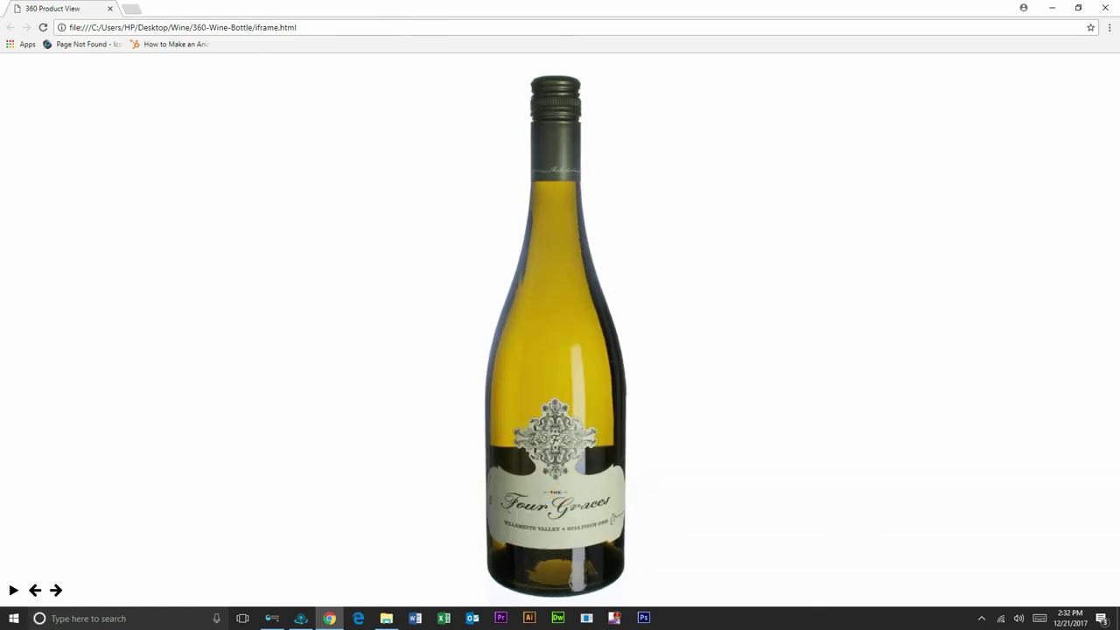
pyautogui.click(575, 493)
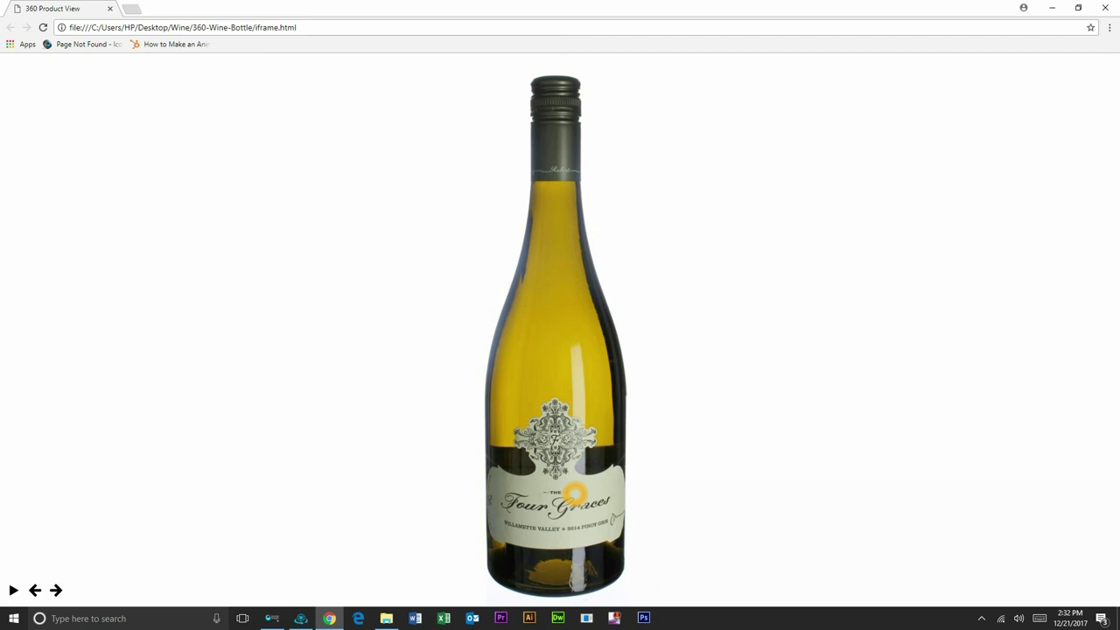